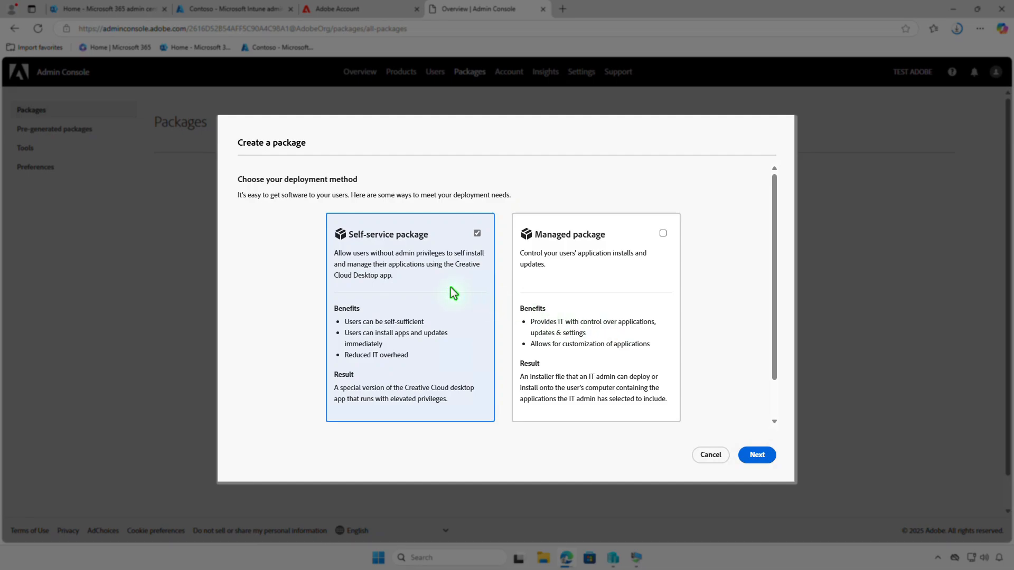
Step: Choose a managed package as the deployment method and set its platform to Windows (64-bit), keeping the default language
left_click(614, 289)
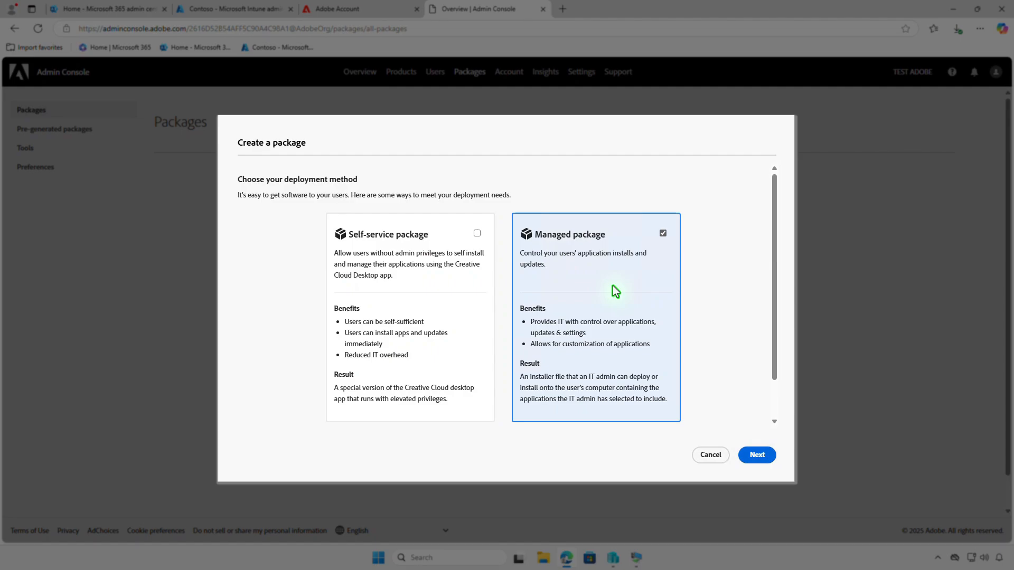
left_click(762, 454)
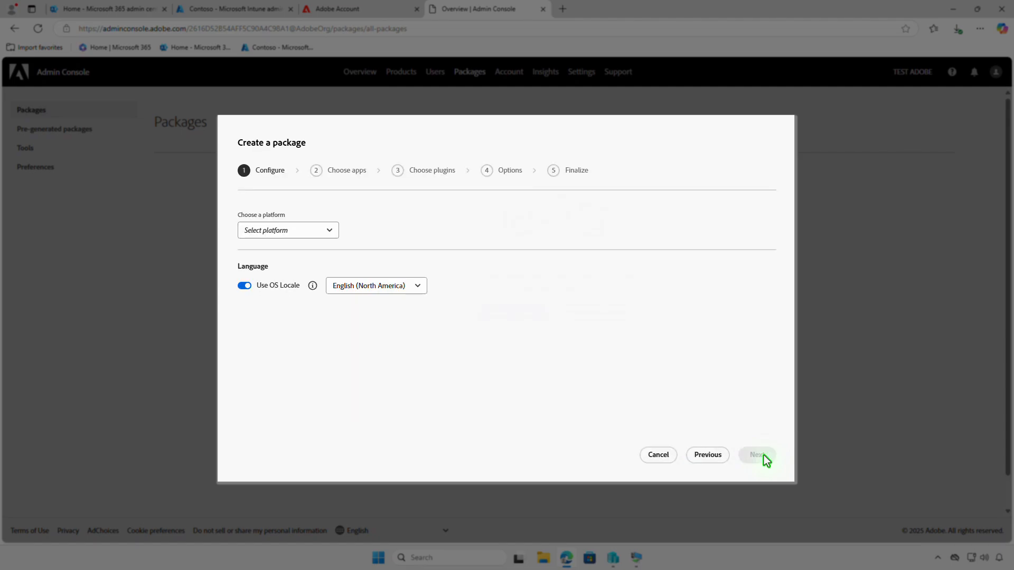
left_click(329, 233)
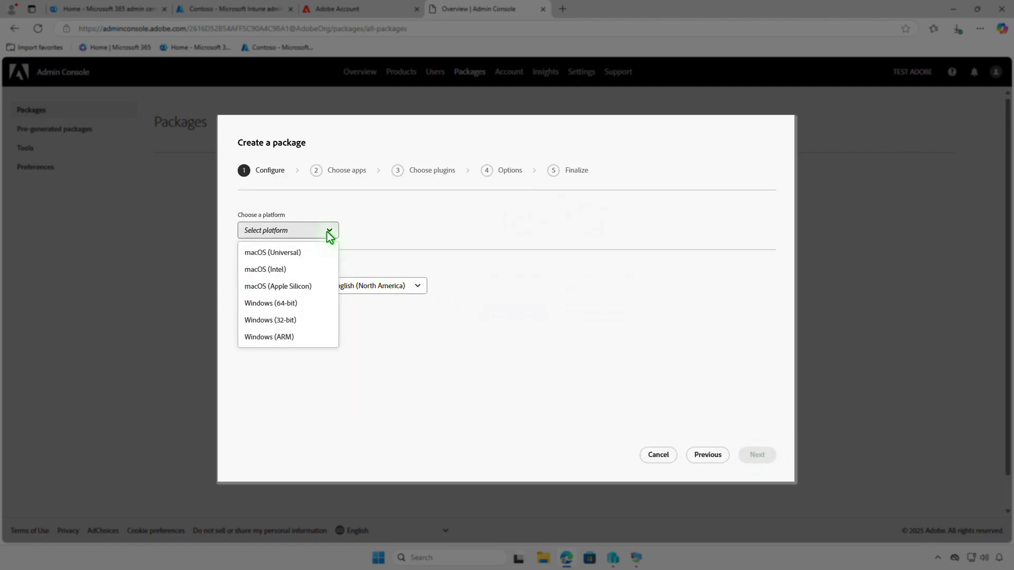
left_click(298, 305)
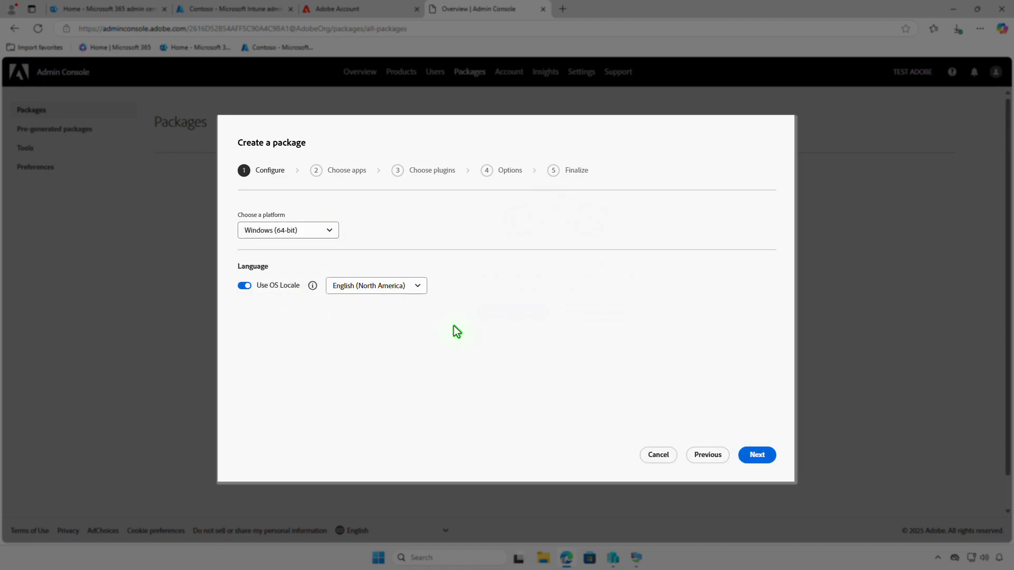
left_click(764, 457)
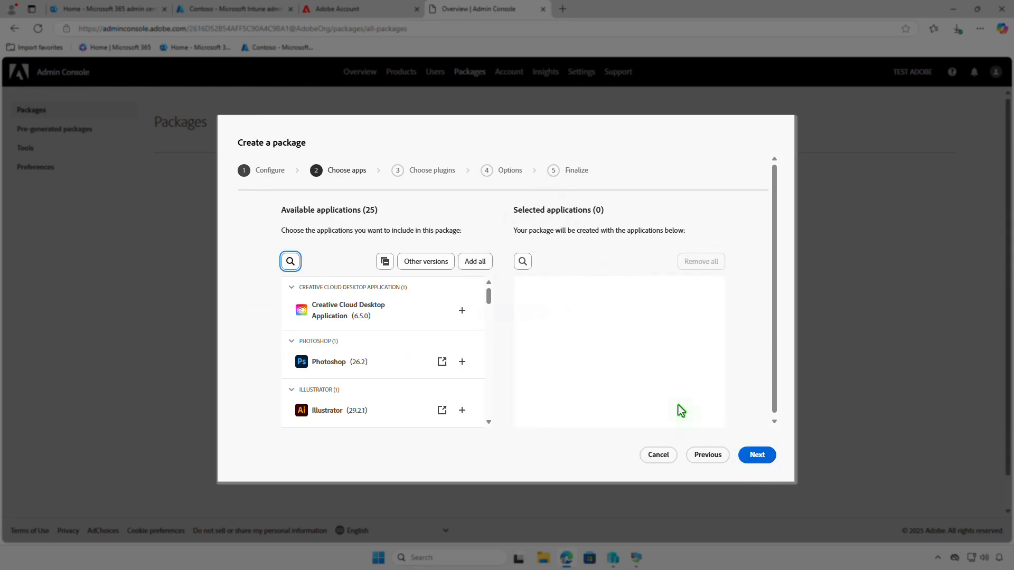
Step: Add Photoshop (26.2) to the package, include no plugins and keep the default Creative Cloud Desktop options
left_click(462, 362)
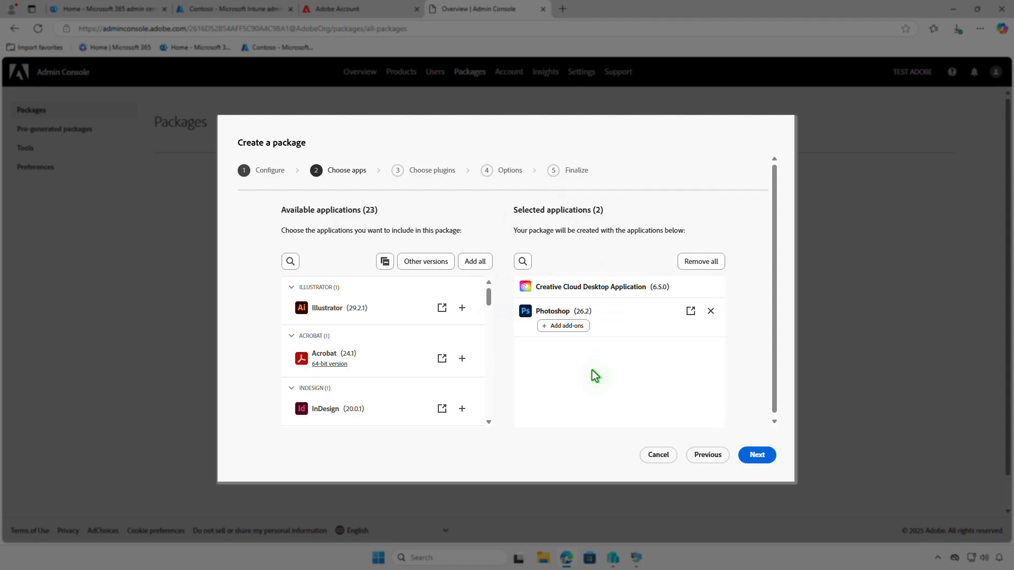
left_click(762, 457)
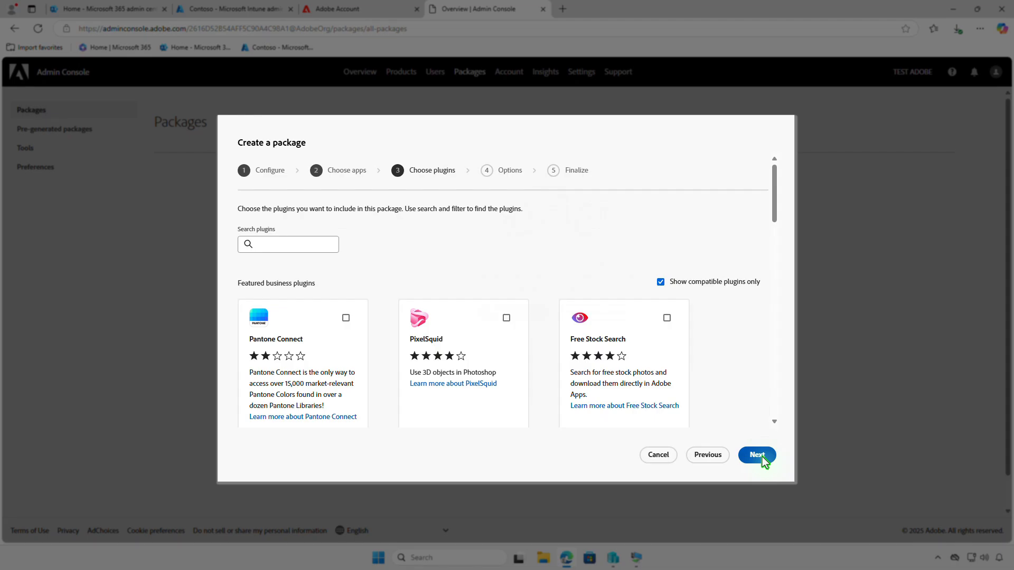
left_click(761, 457)
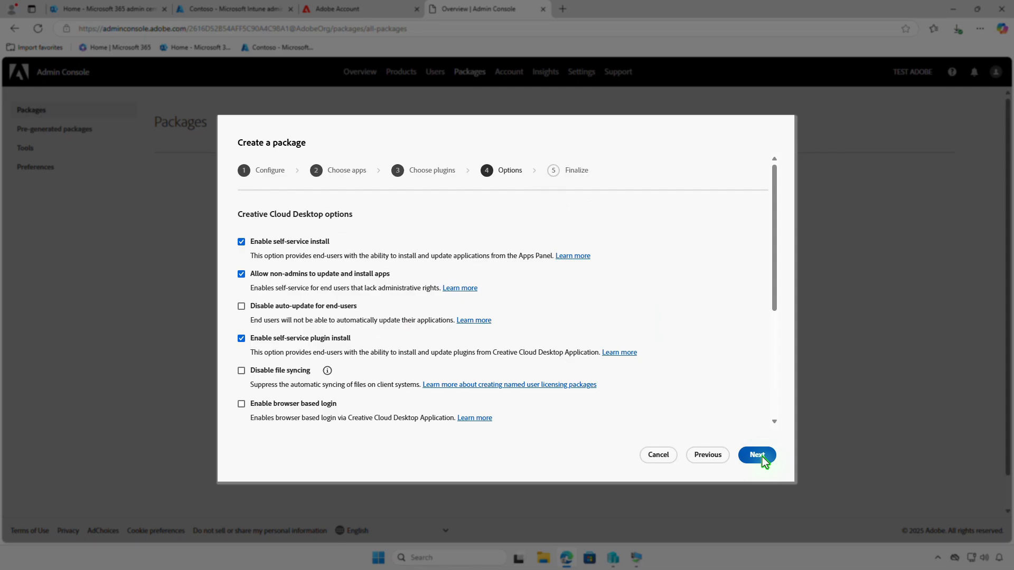
left_click(761, 457)
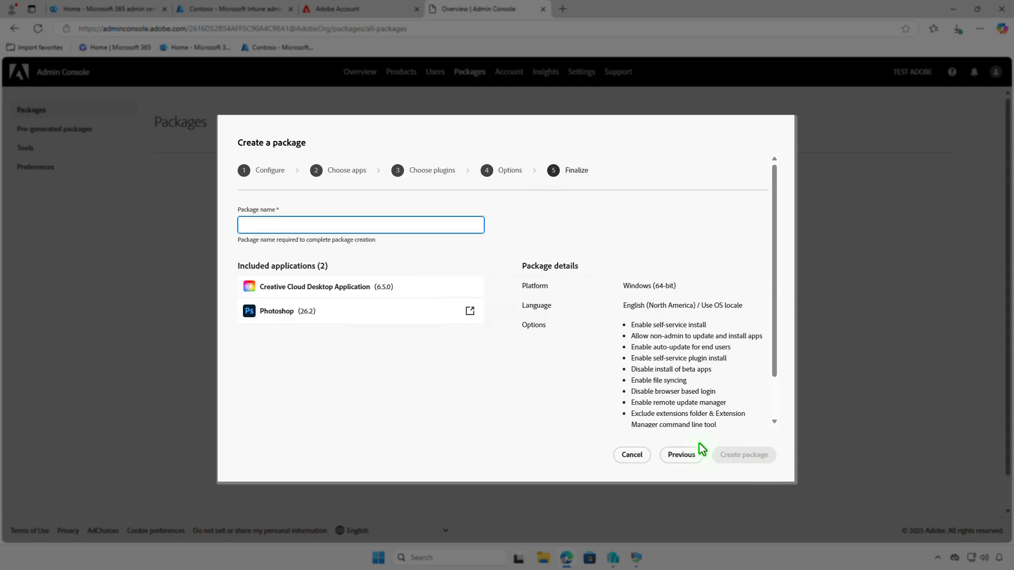
Step: Name the package Photoshop and create it
type("Photos")
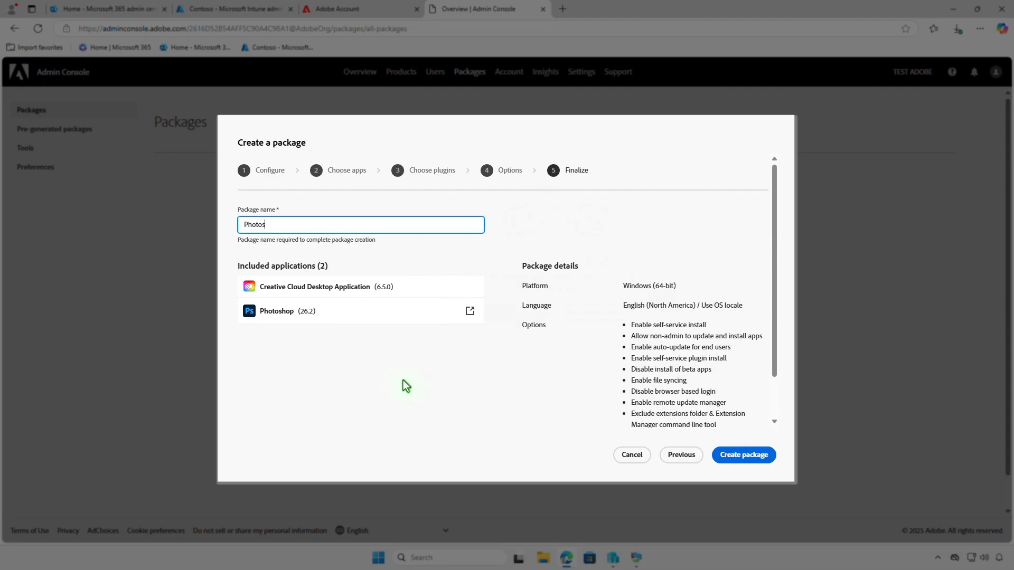
type("hop")
left_click(764, 455)
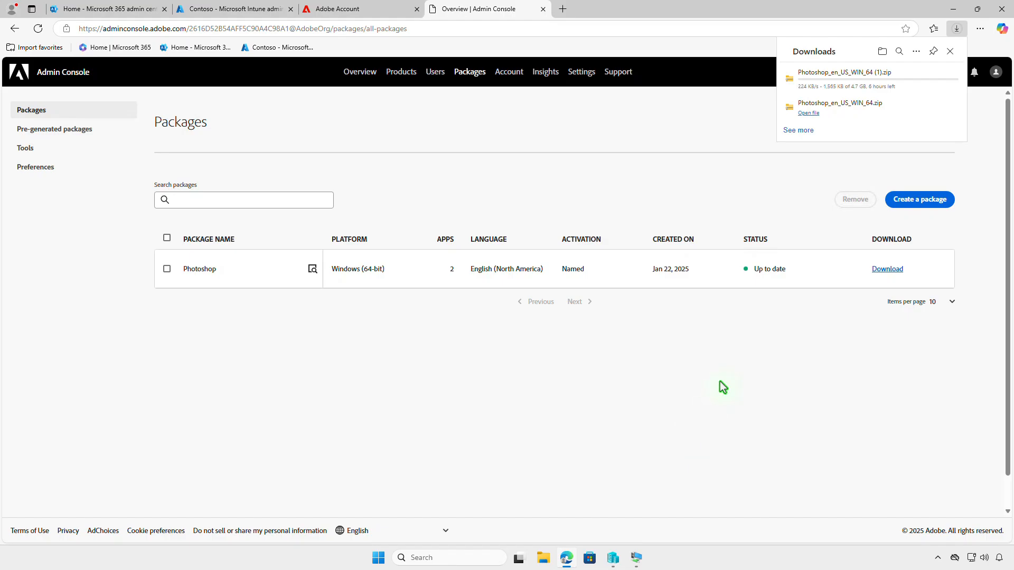
Step: Extract the Photoshop_en_US_WIN_64 archive into its default folder in Downloads and open the extracted Photoshop\Build folder
left_click(949, 12)
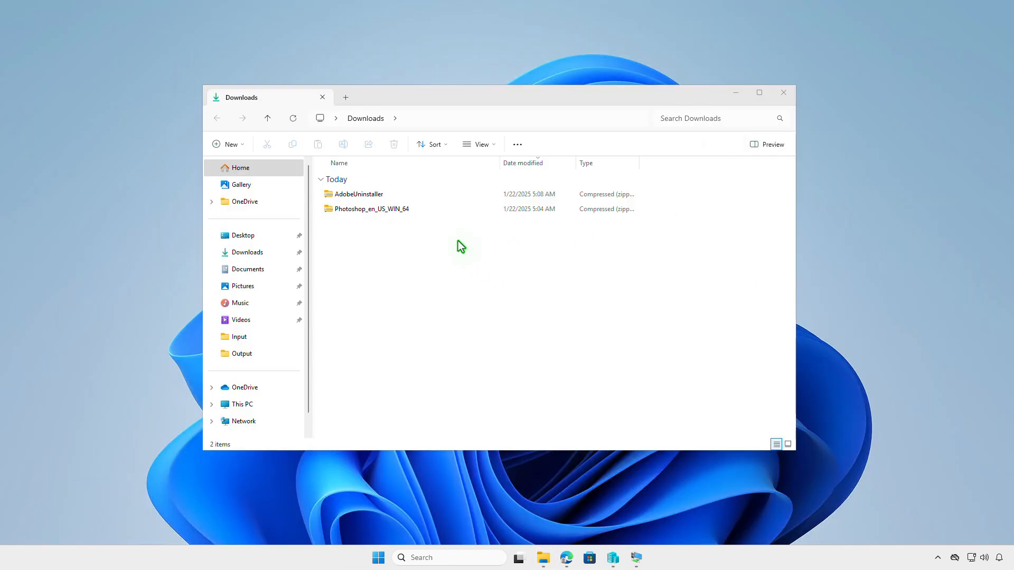
left_click(415, 211)
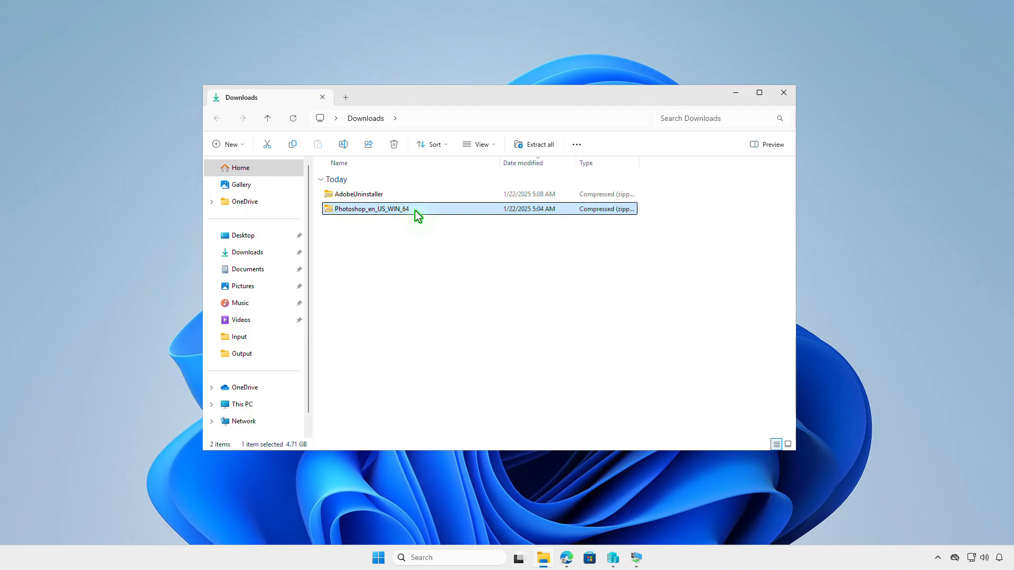
left_click(541, 146)
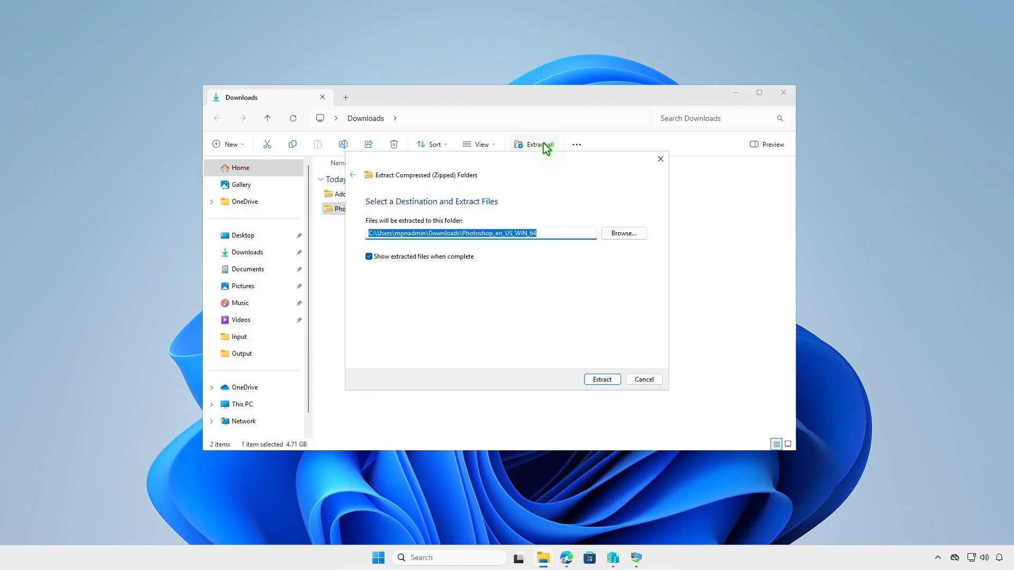
left_click(612, 380)
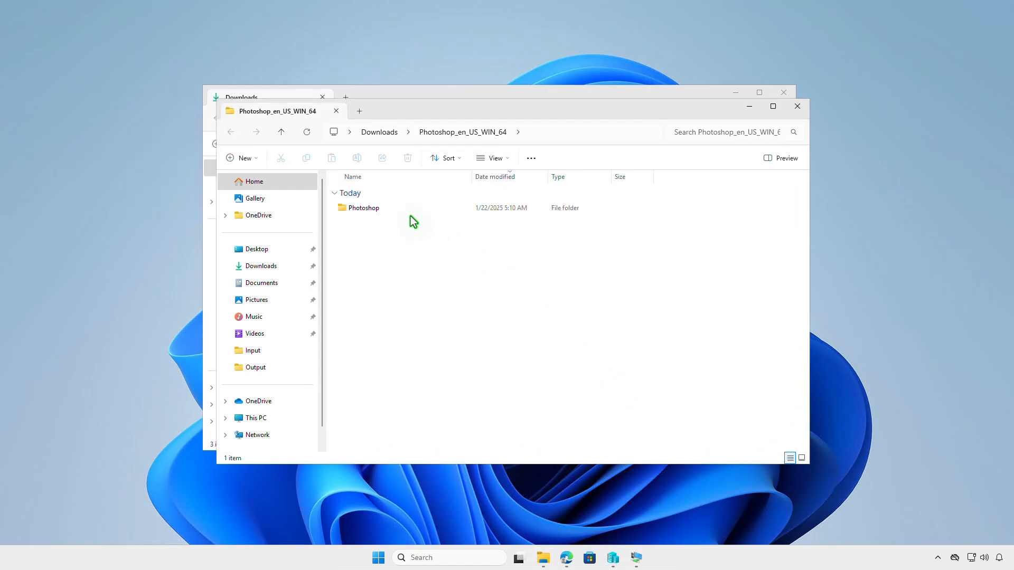
double_click(406, 207)
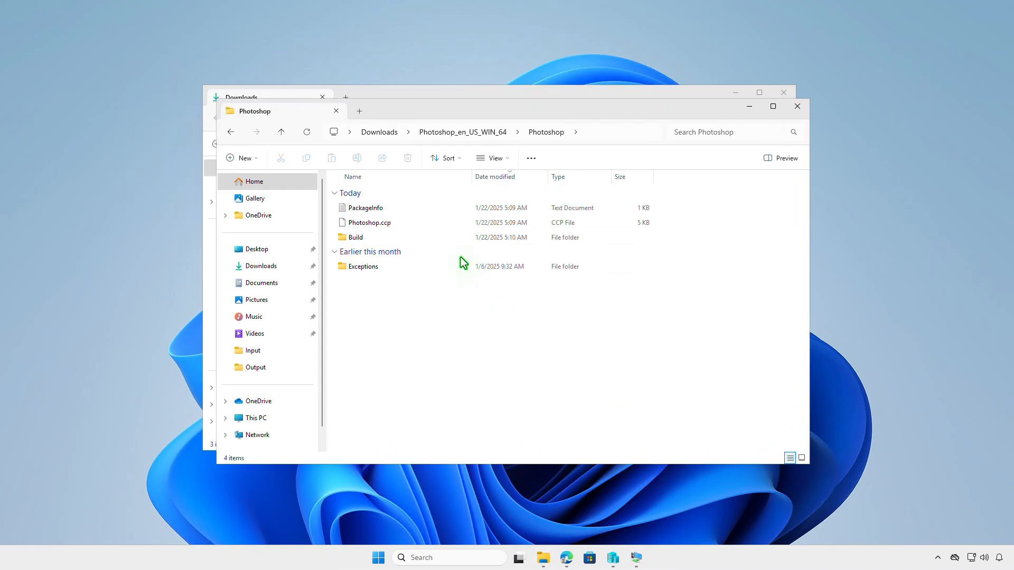
double_click(449, 239)
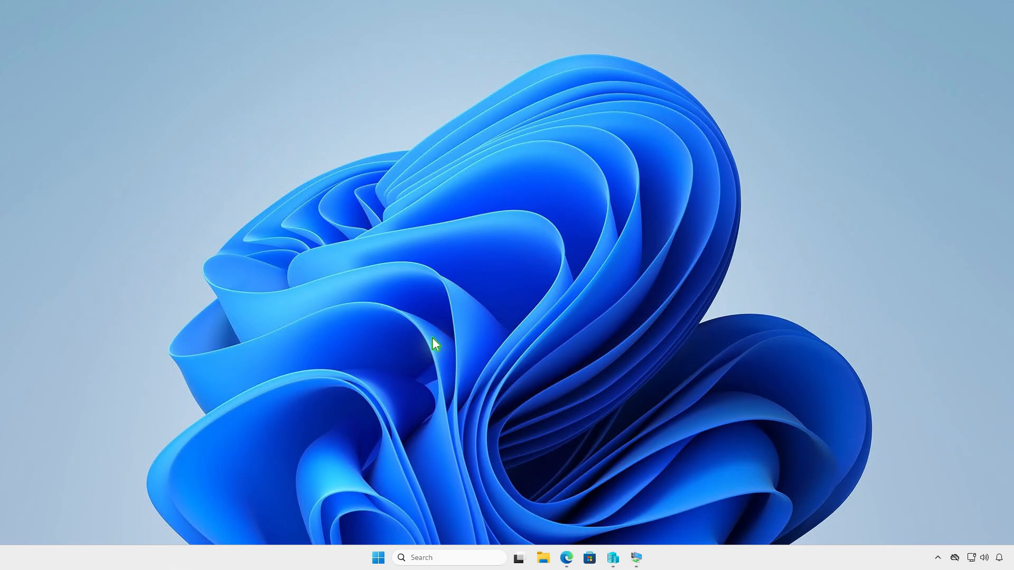
Step: Create a folder named Intune on the DATA (D:) drive in File Explorer and open it
left_click(543, 557)
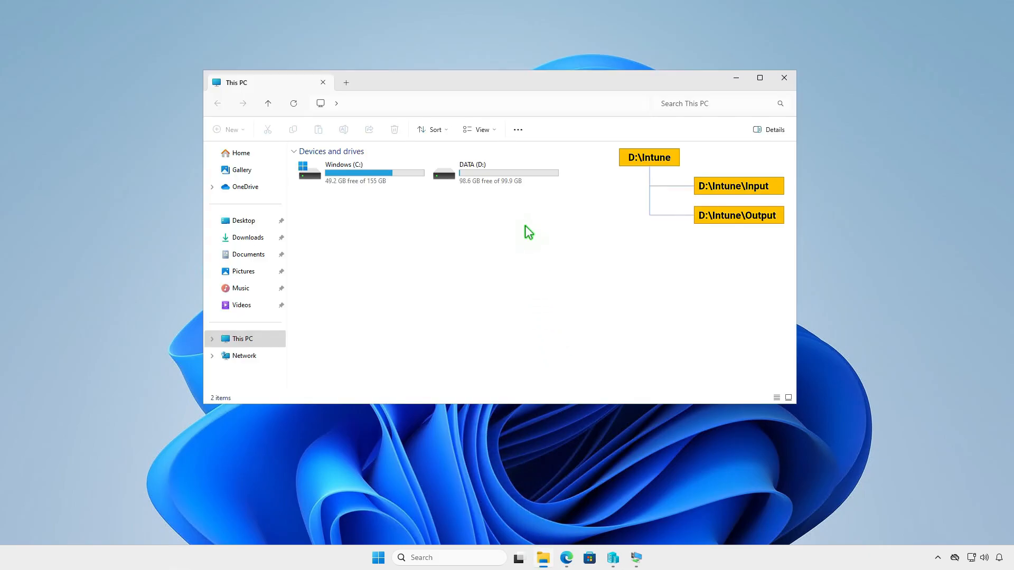
double_click(526, 180)
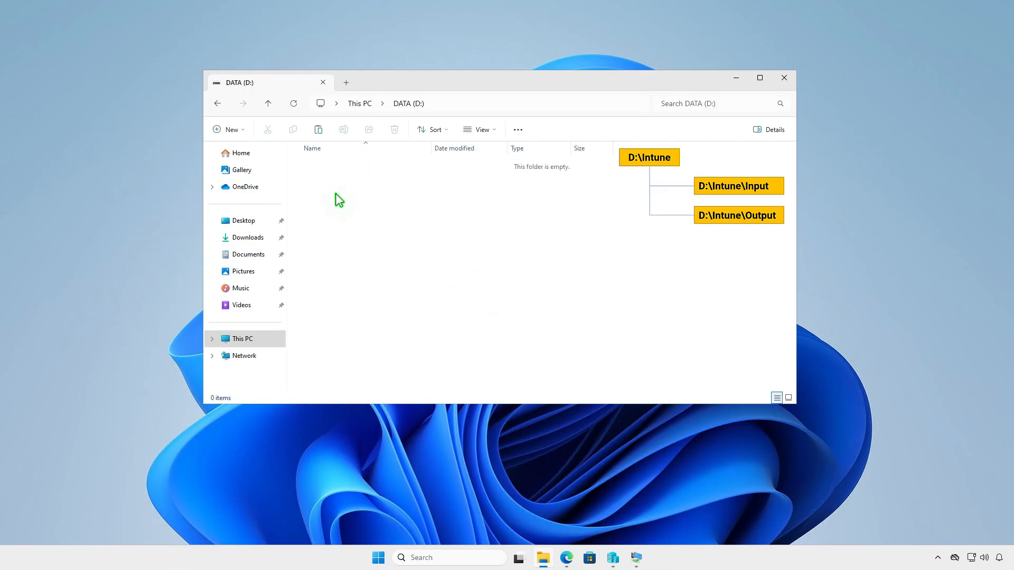
left_click(239, 130)
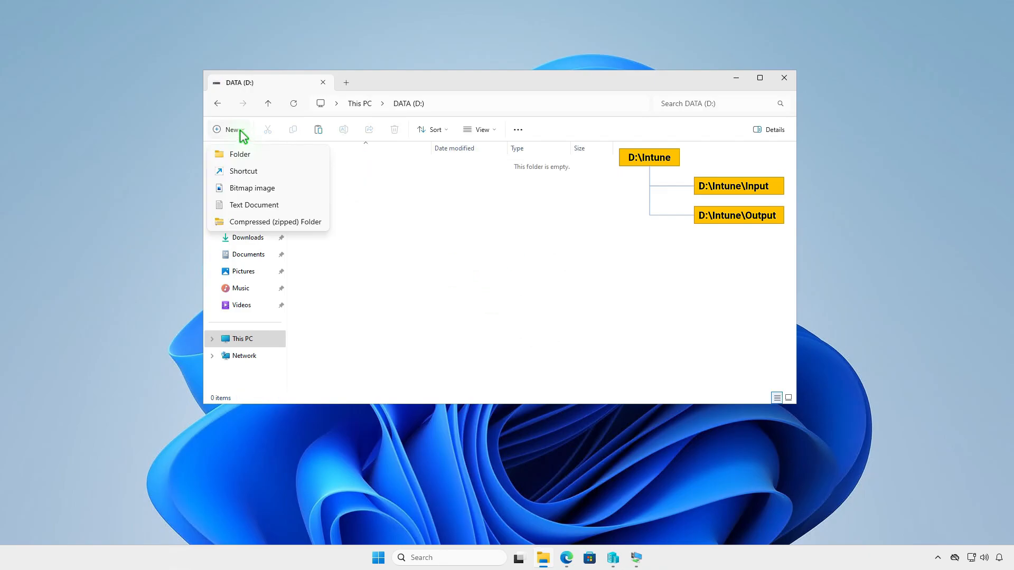
left_click(260, 153)
type("Intune")
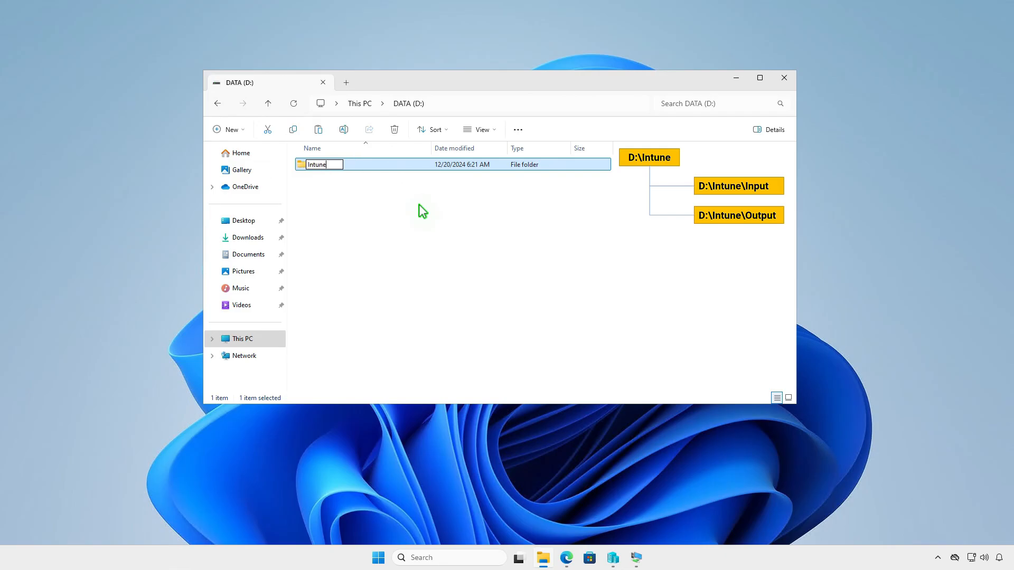
key("Return")
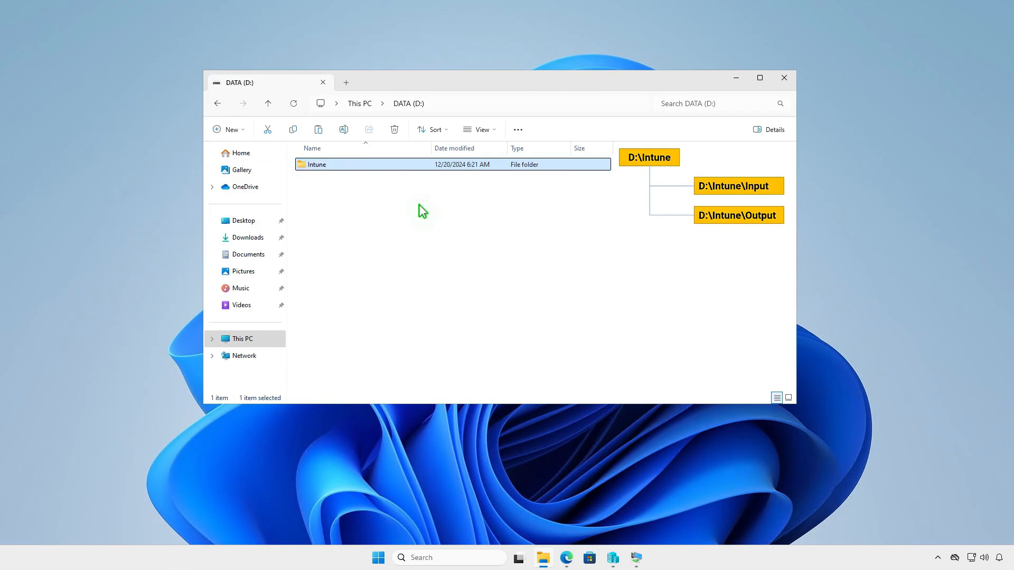
key("Return")
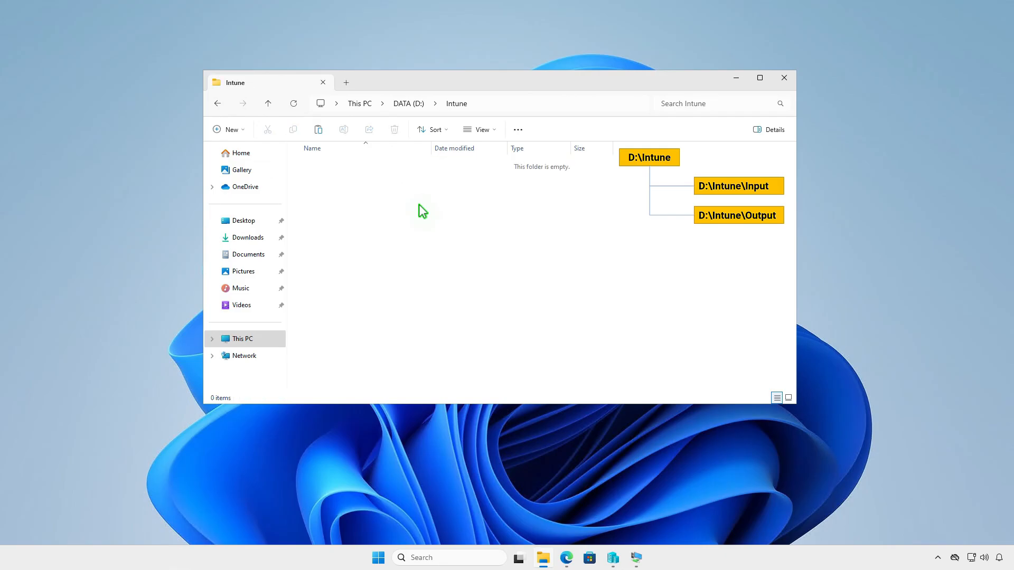
Step: Create a subfolder named Input inside D:\Intune
right_click(419, 205)
mouse_move(452, 312)
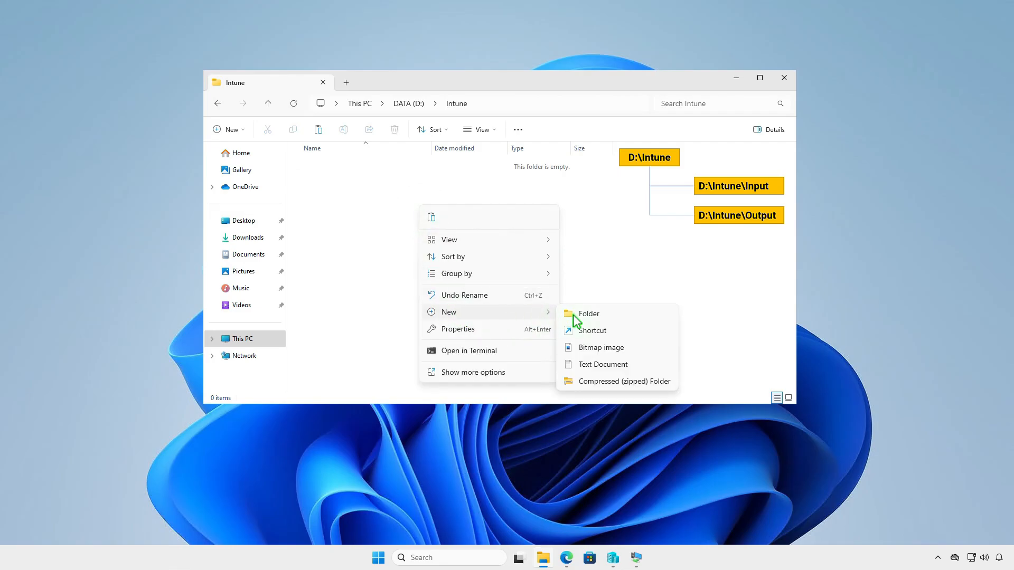
left_click(586, 312)
type("I")
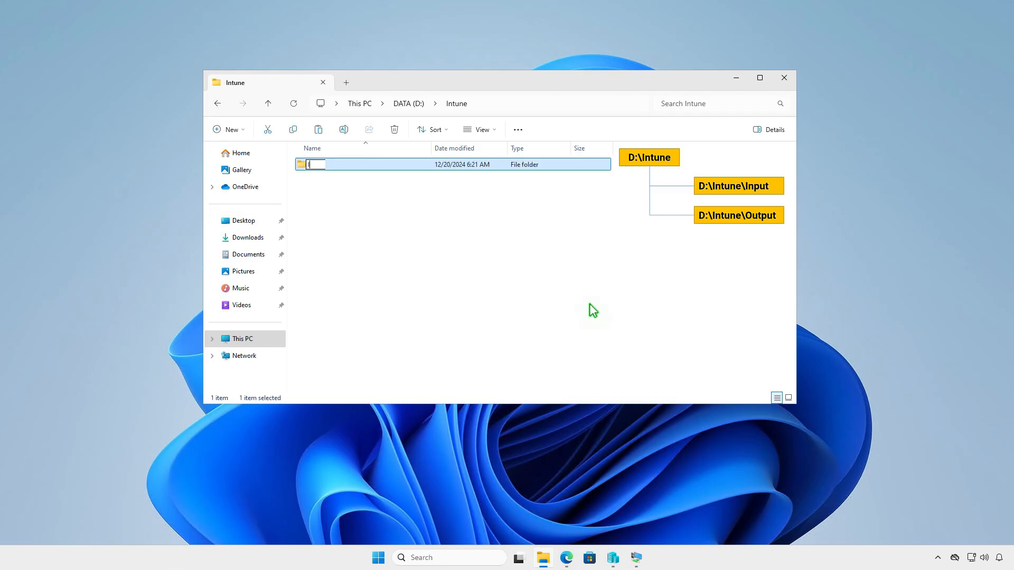
type("nput")
key("Return")
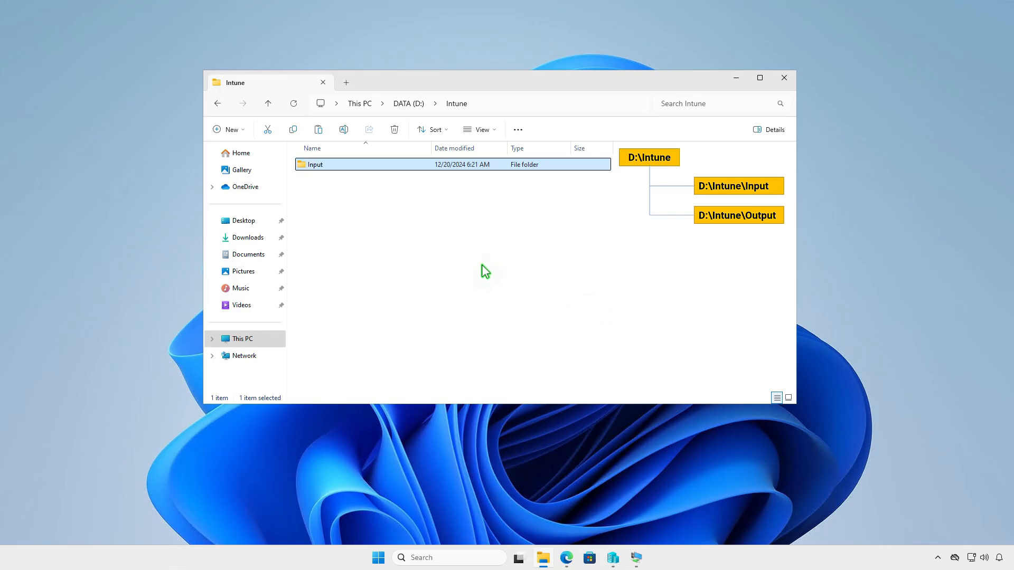
Step: Create a second subfolder named Output inside D:\Intune
right_click(436, 250)
mouse_move(490, 359)
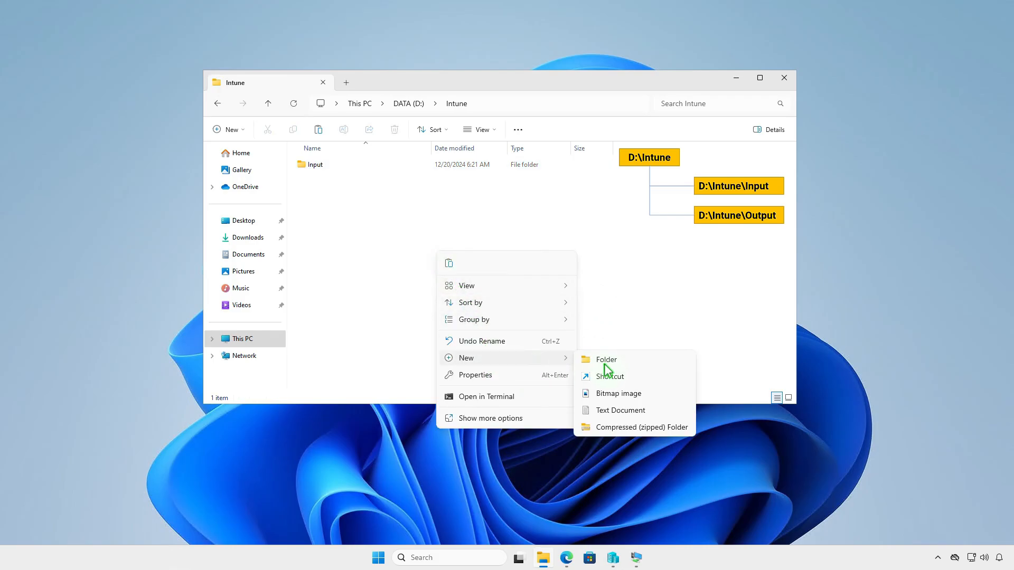
left_click(610, 361)
type("Output")
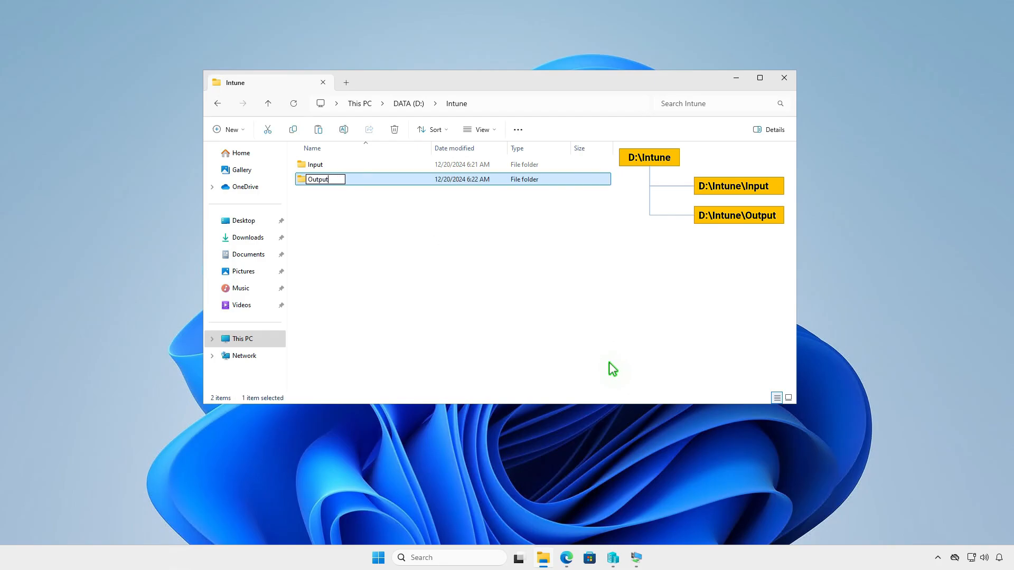
left_click(550, 283)
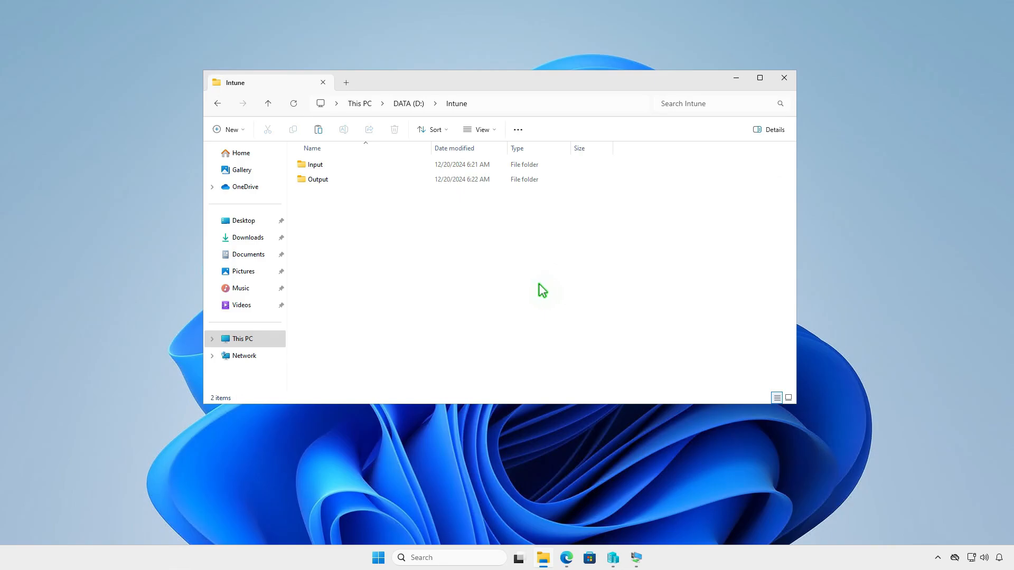
Step: Switch to Edge and download the zip source code of the latest Microsoft-Win32-Content-Prep-Tool release from GitHub
left_click(565, 558)
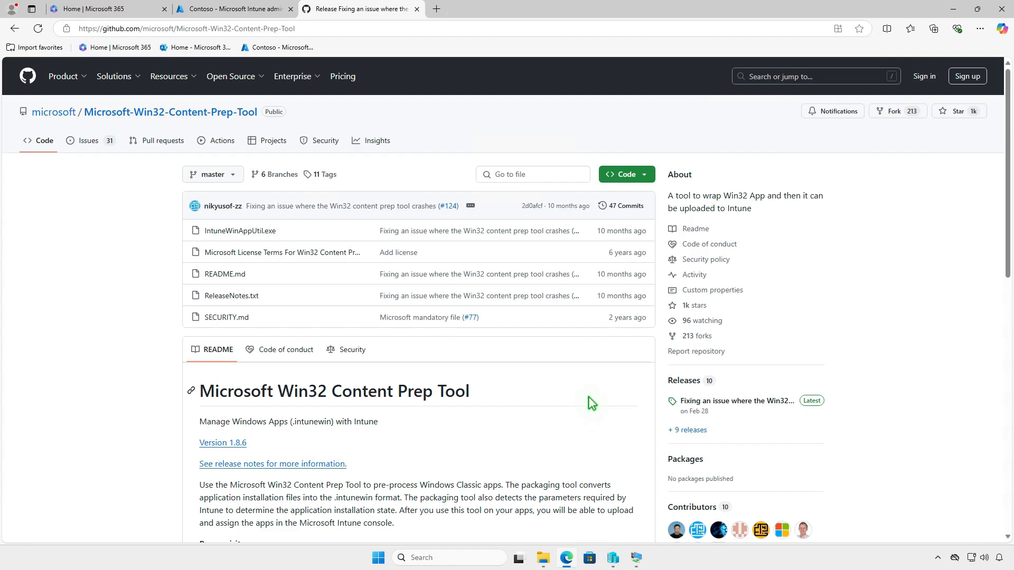
left_click(762, 401)
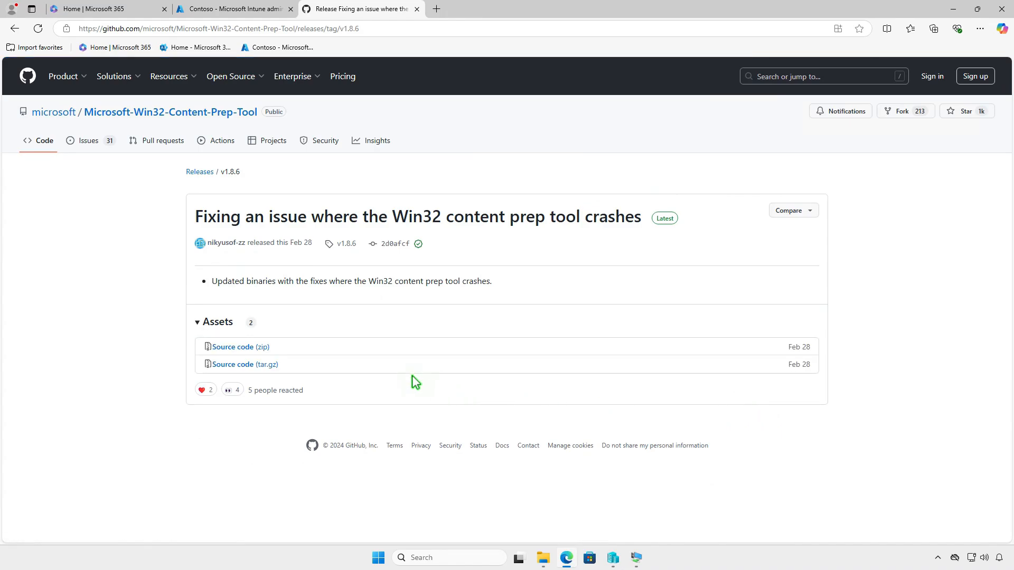
left_click(264, 347)
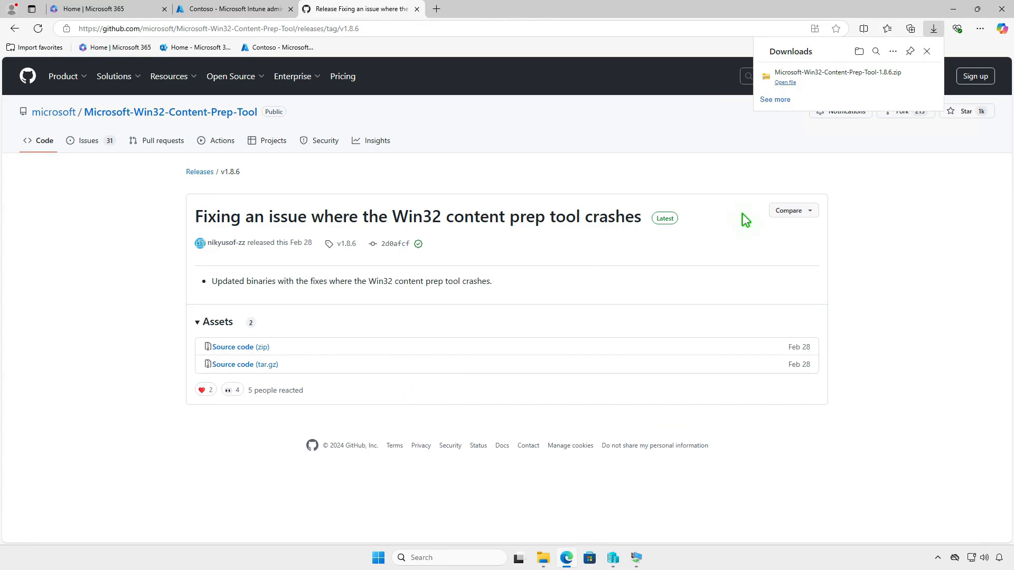
Step: Show the downloaded Microsoft-Win32-Content-Prep-Tool-1.8.6 zip in the Downloads folder and extract it there
left_click(898, 81)
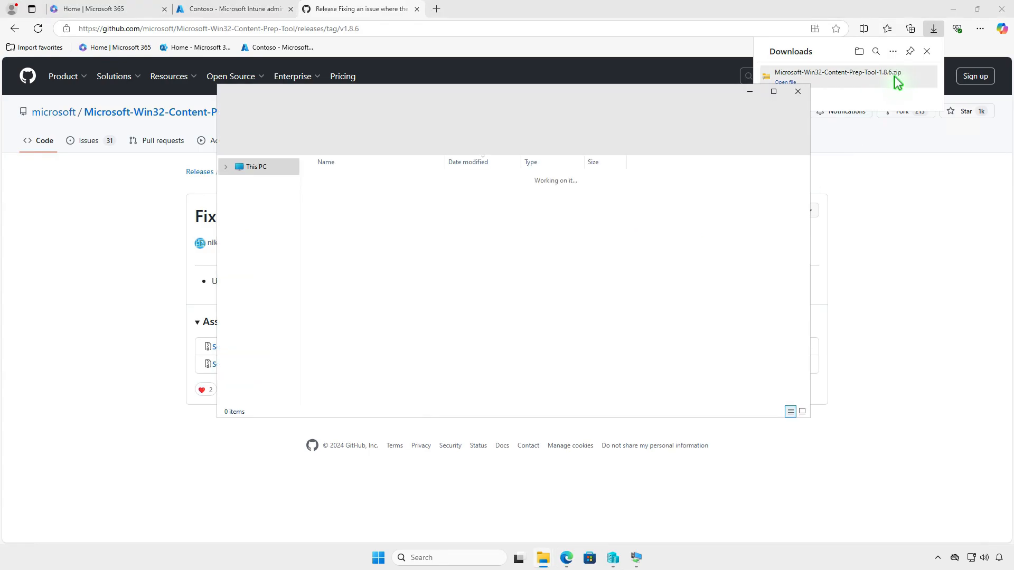
left_click(953, 10)
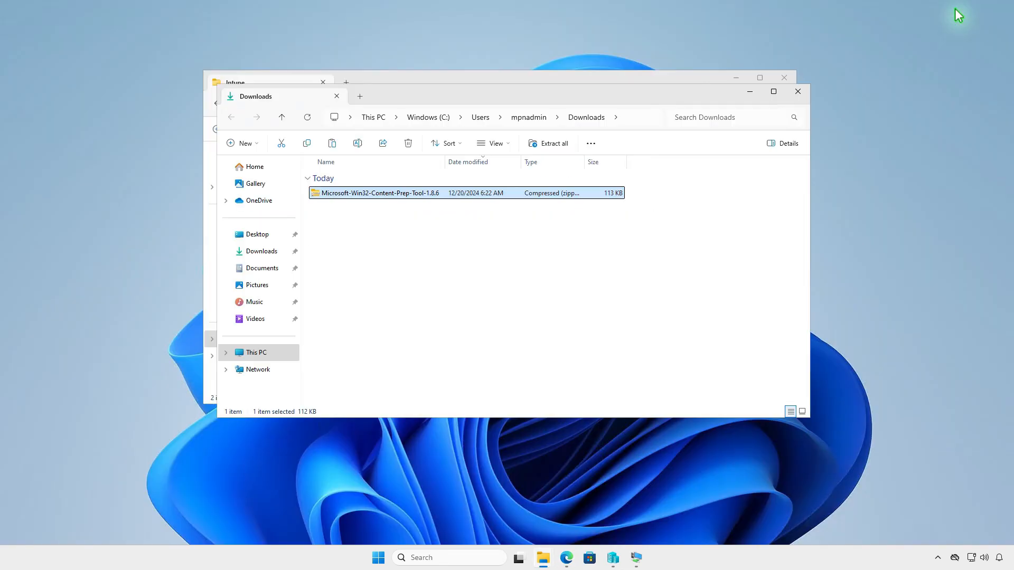
left_click(553, 143)
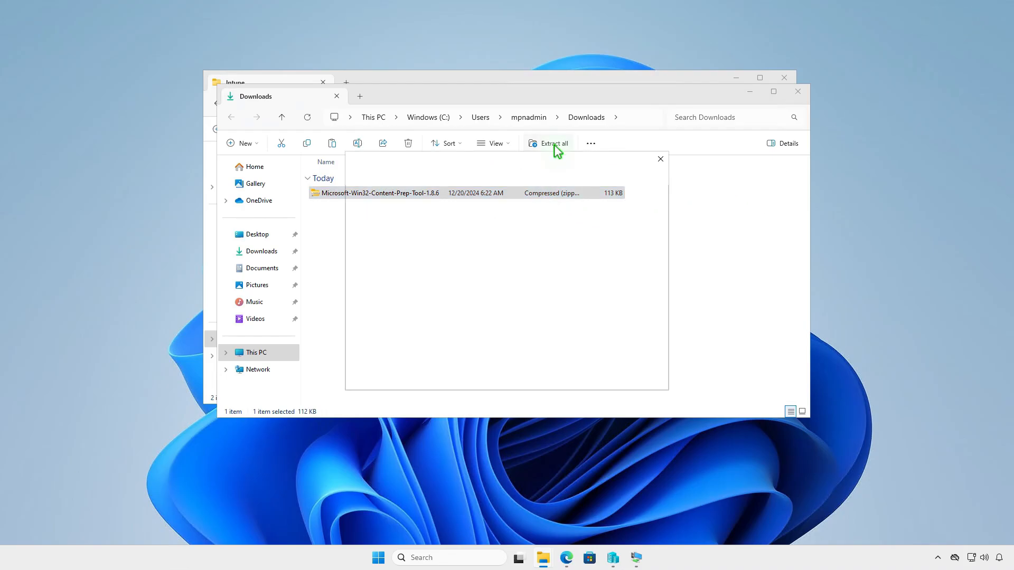
left_click(600, 379)
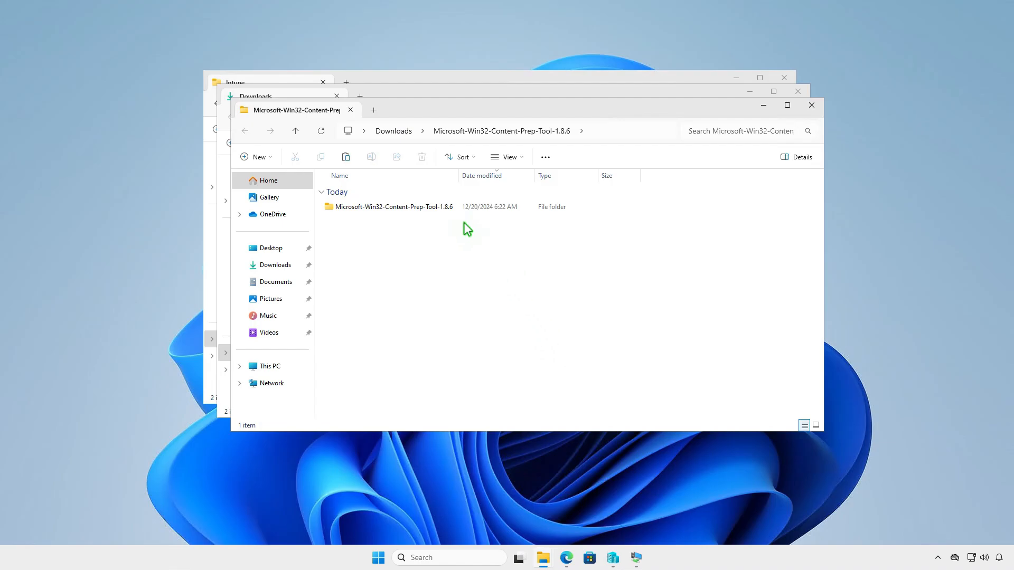
Step: Copy IntuneWinAppUtil from the extracted Microsoft-Win32-Content-Prep-Tool-1.8.6 folder into D:\Intune
double_click(452, 208)
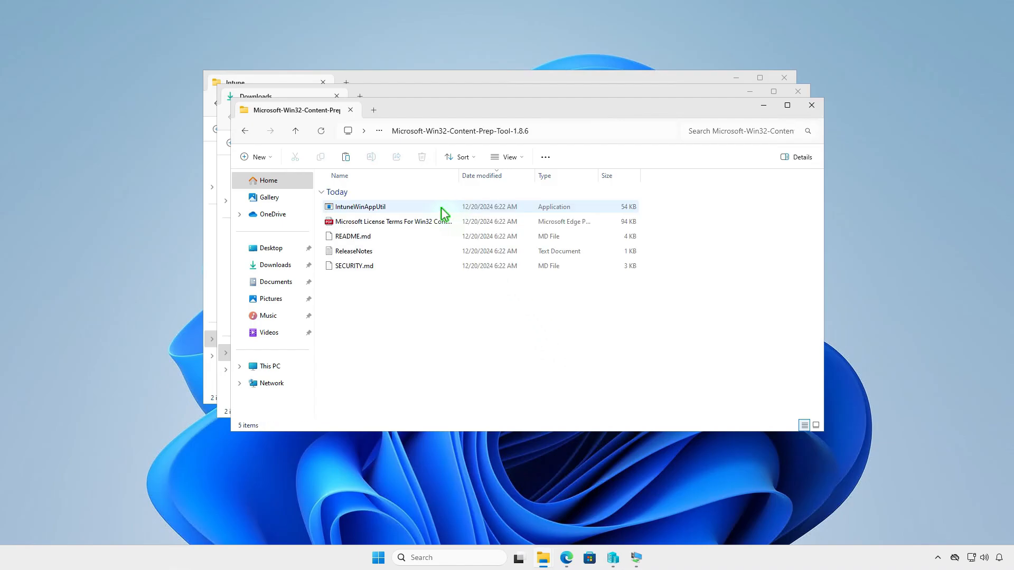
right_click(405, 206)
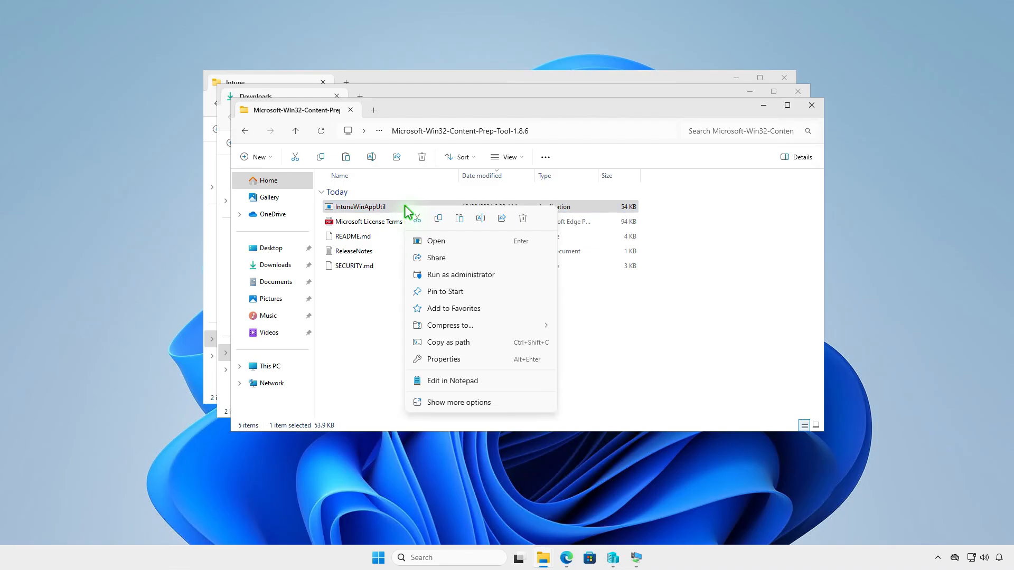
left_click(438, 219)
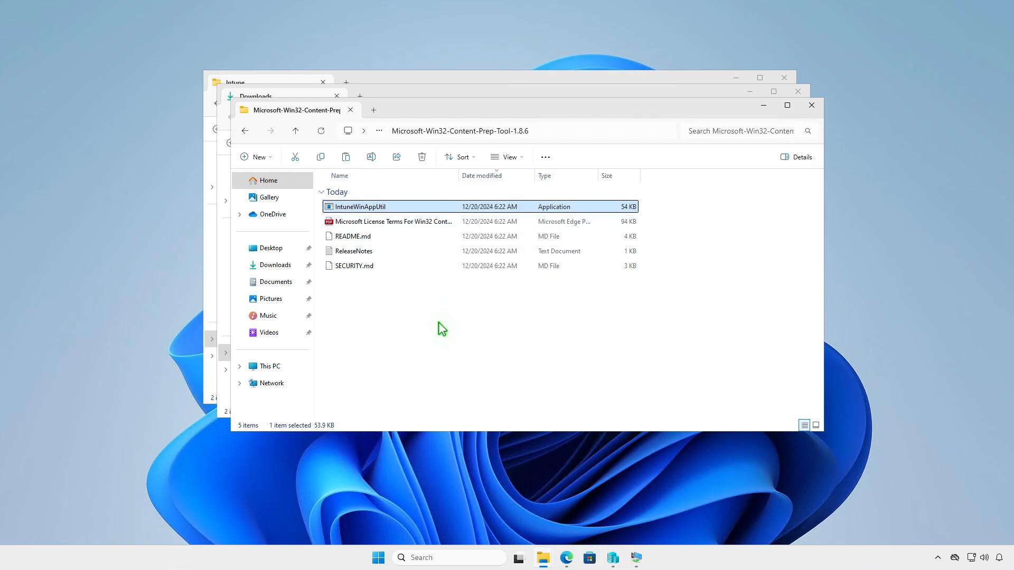
left_click(811, 105)
left_click(798, 92)
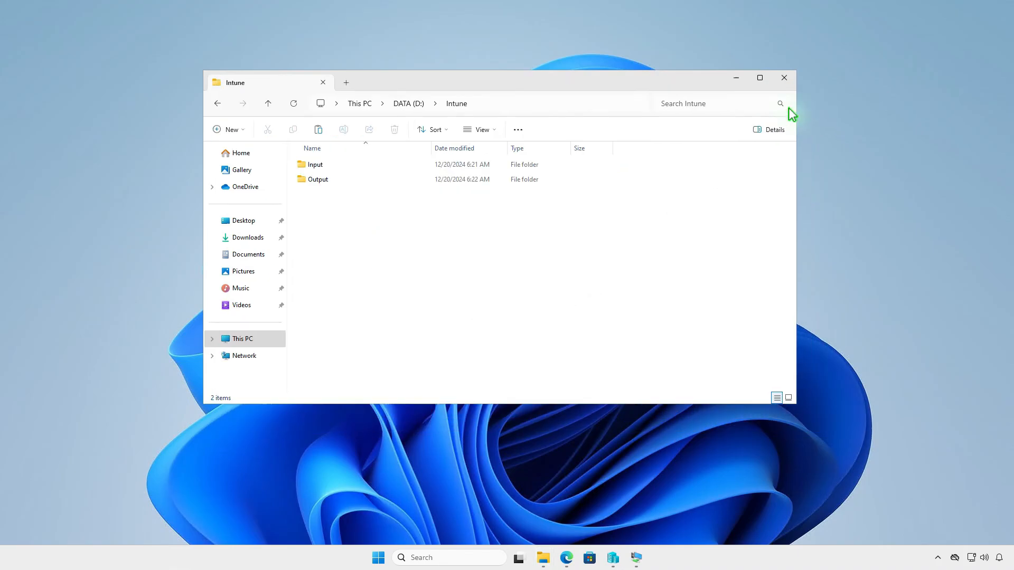
right_click(363, 226)
left_click(375, 239)
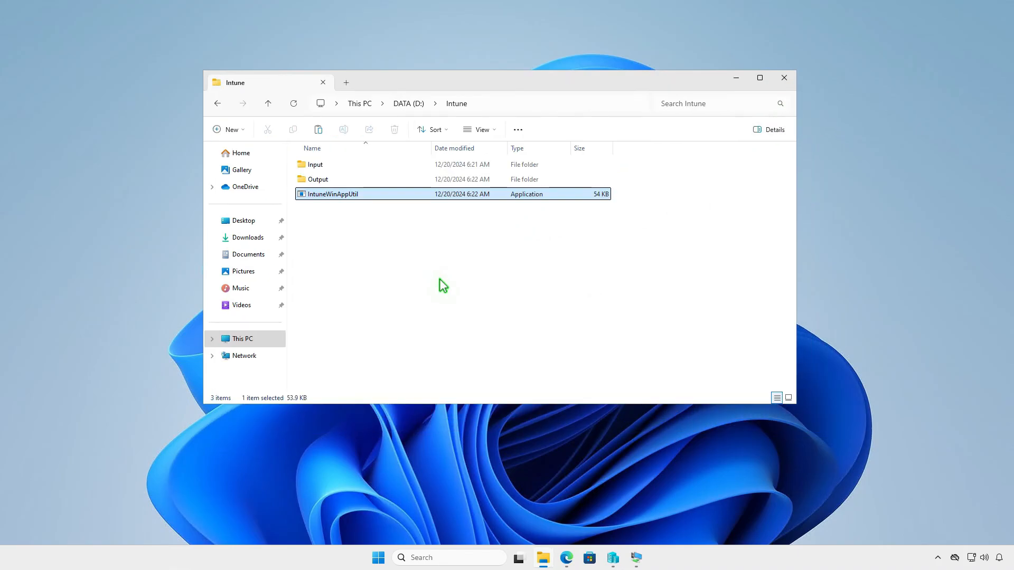
left_click(442, 286)
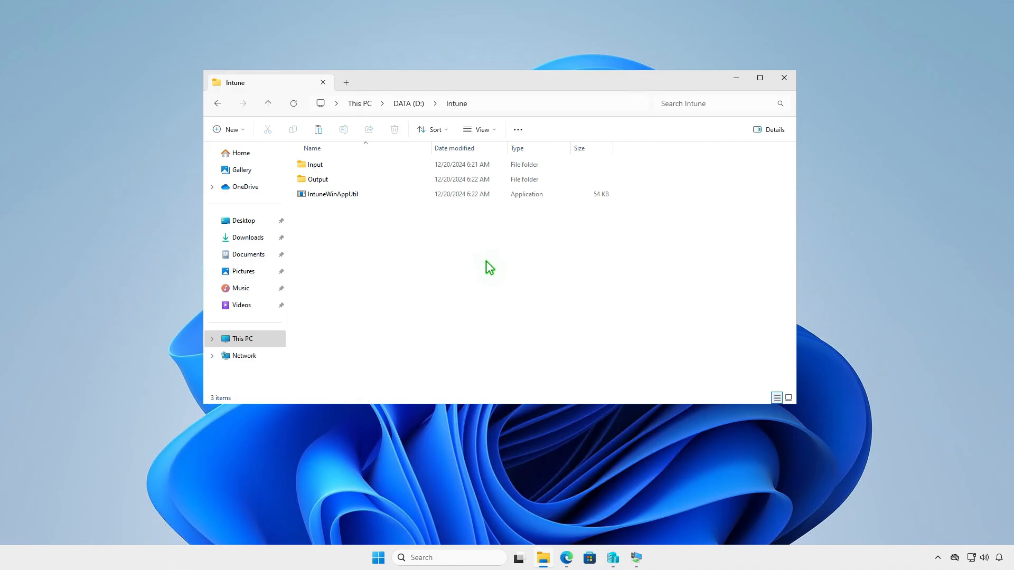
left_click(736, 78)
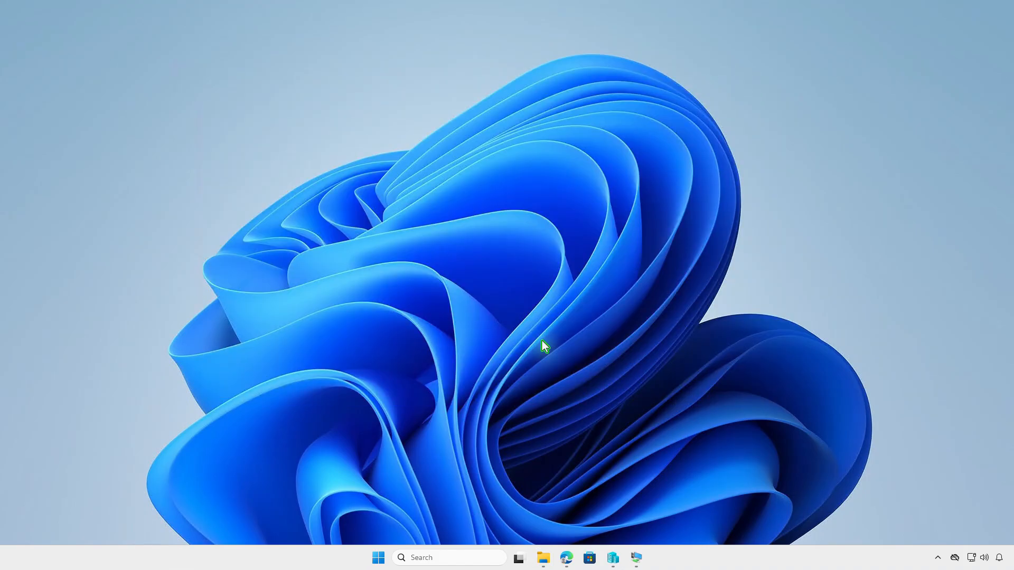
Step: Open Downloads\Photoshop_en_US_WIN_64\Photoshop\Build in File Explorer and copy all of its files and folders
left_click(543, 560)
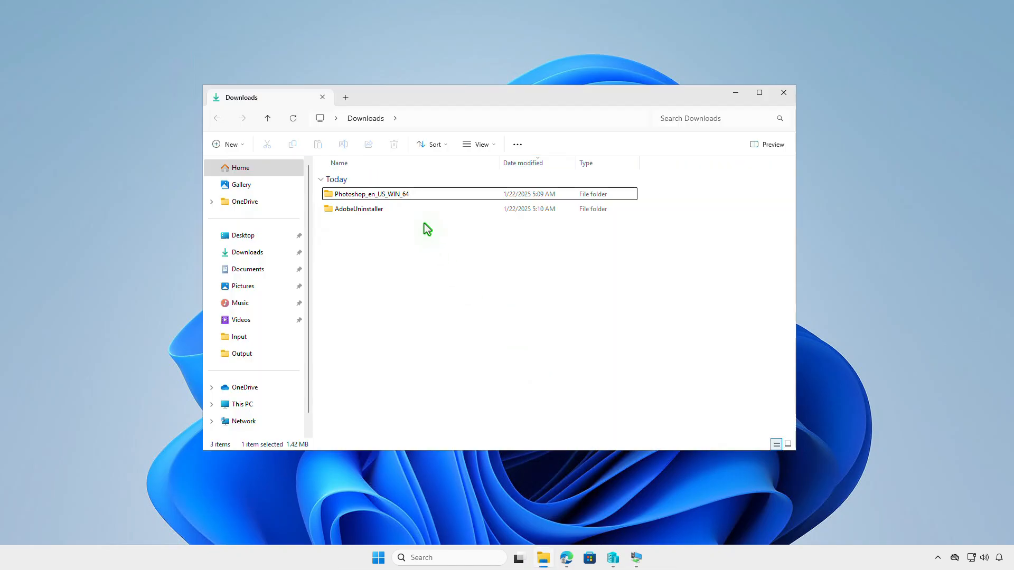
left_click(413, 195)
double_click(413, 194)
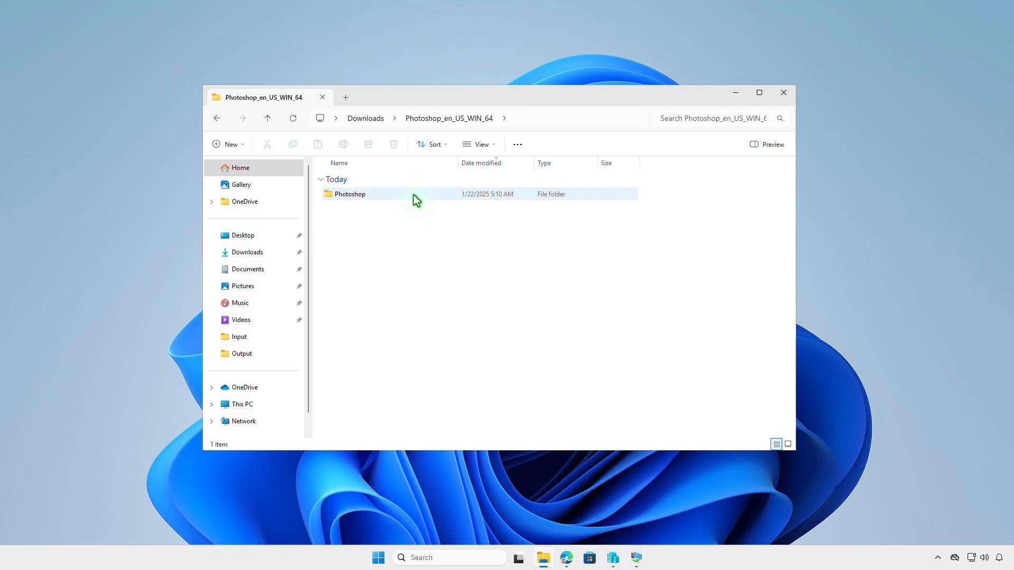
double_click(414, 194)
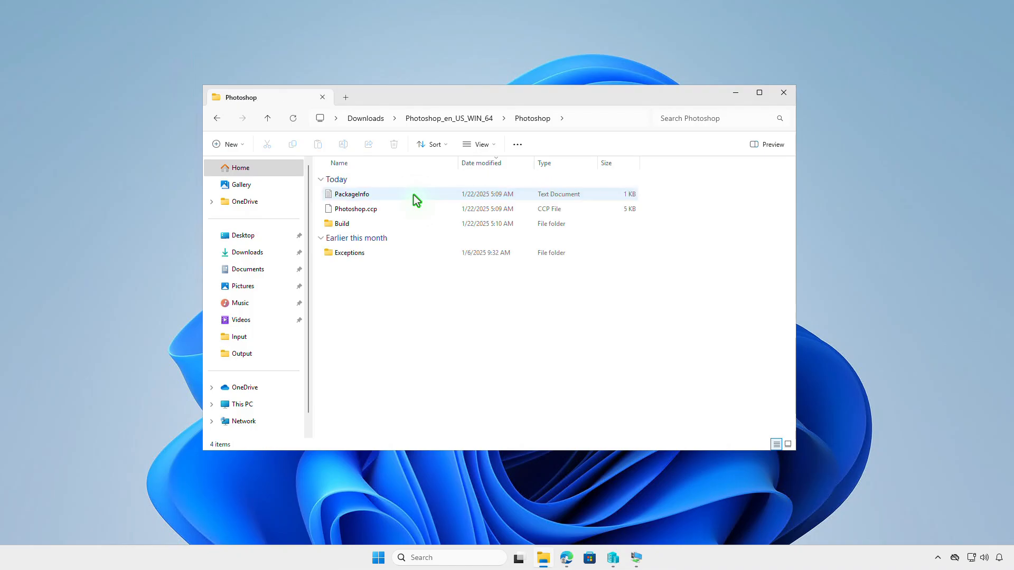
double_click(404, 224)
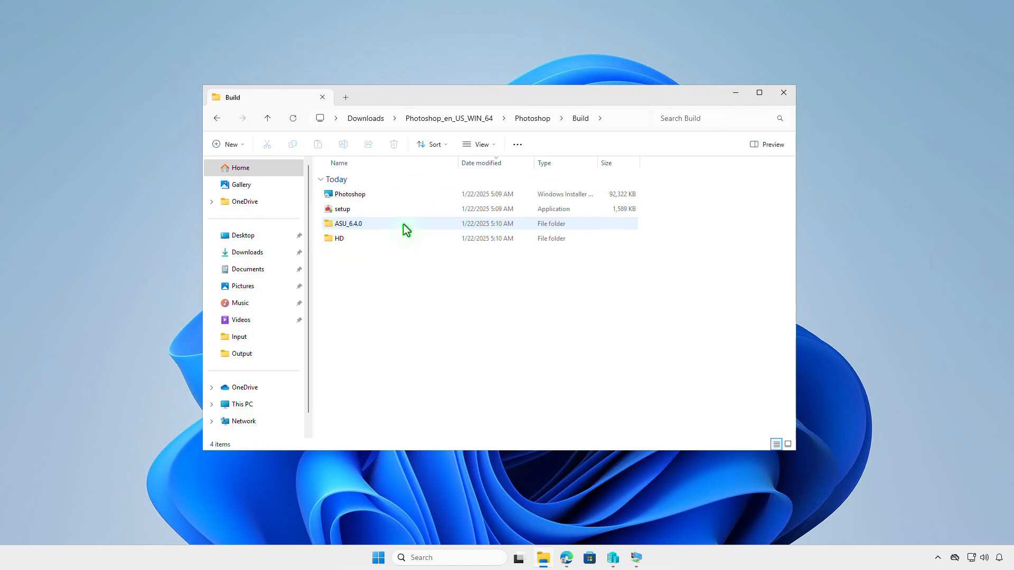
left_click_drag(381, 220, 376, 195)
right_click(376, 195)
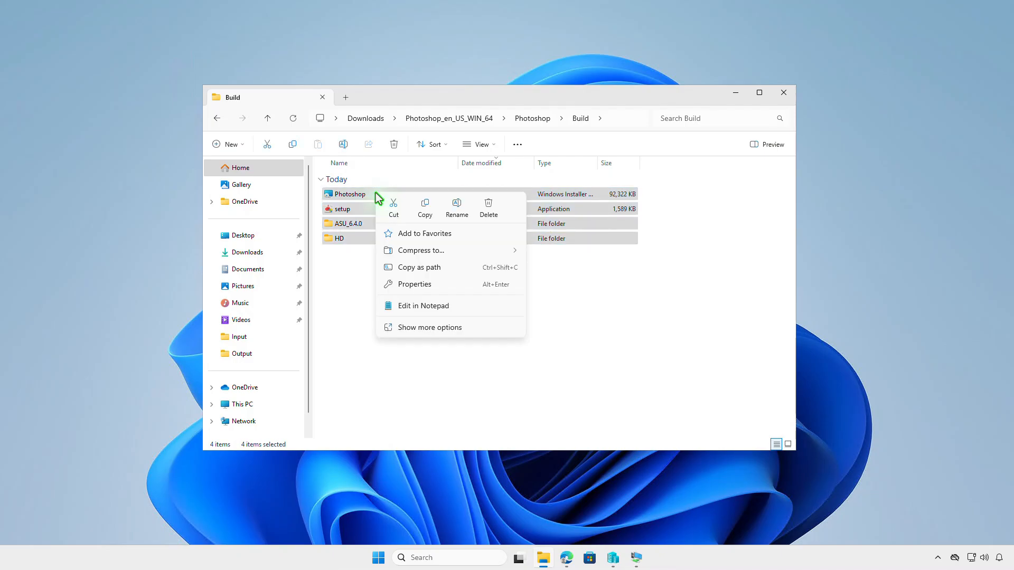
left_click(424, 210)
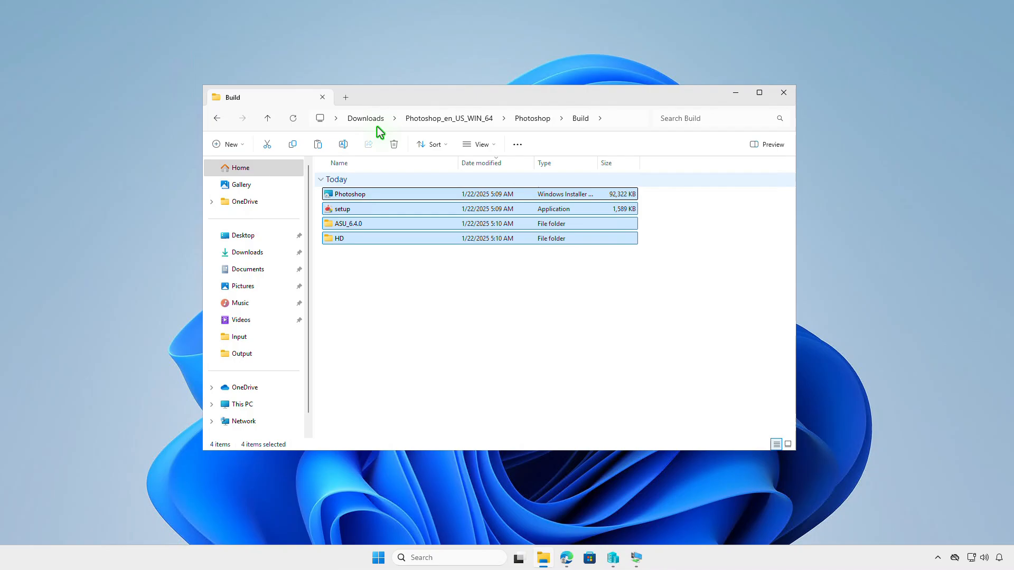
Step: Paste the copied Photoshop build files into D:\Intune\Input using a new File Explorer tab, and return to the Intune folder
left_click(346, 98)
double_click(545, 189)
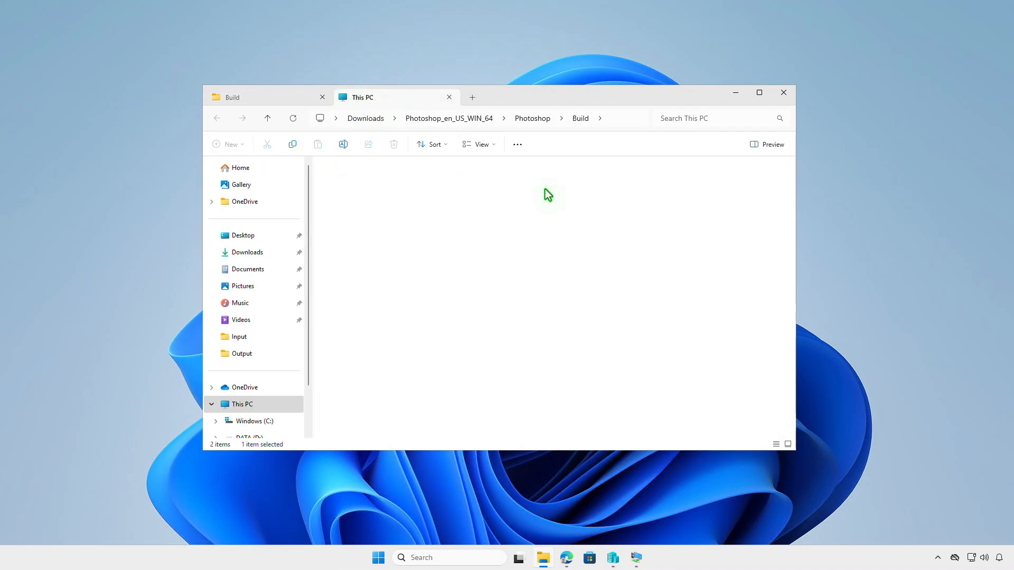
double_click(401, 184)
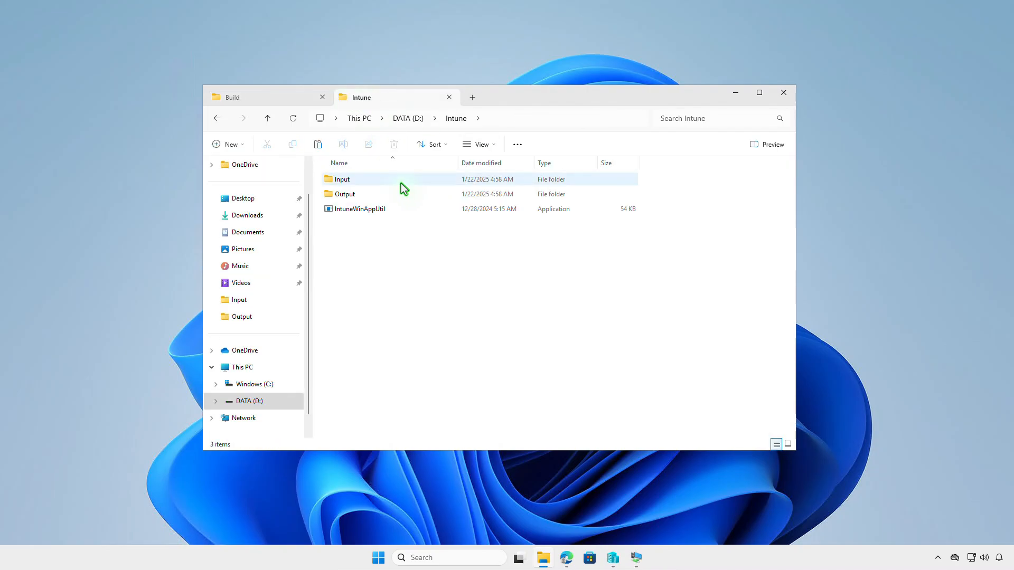
double_click(399, 180)
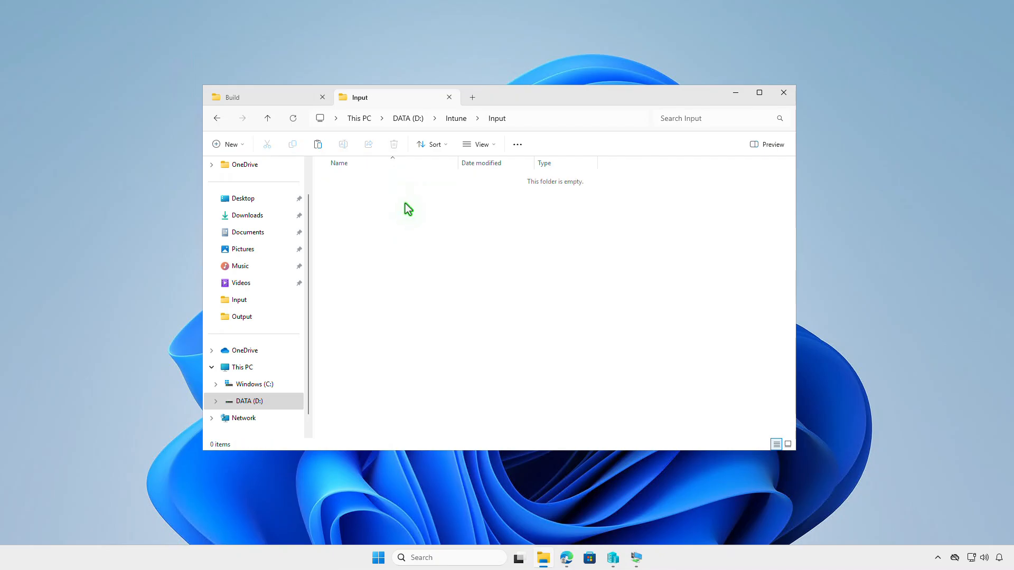
right_click(405, 205)
left_click(419, 221)
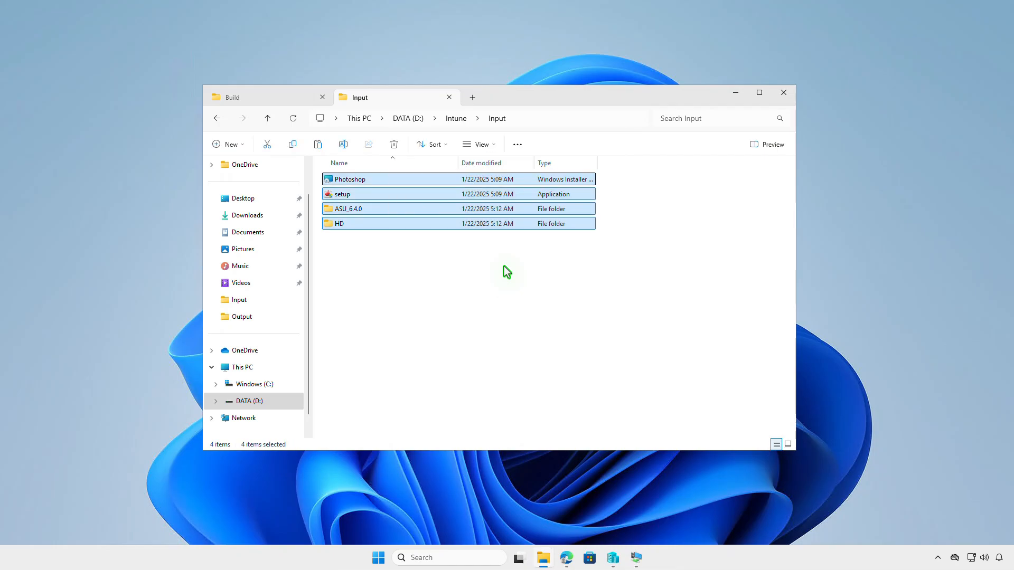
left_click(504, 266)
left_click(460, 120)
left_click(426, 261)
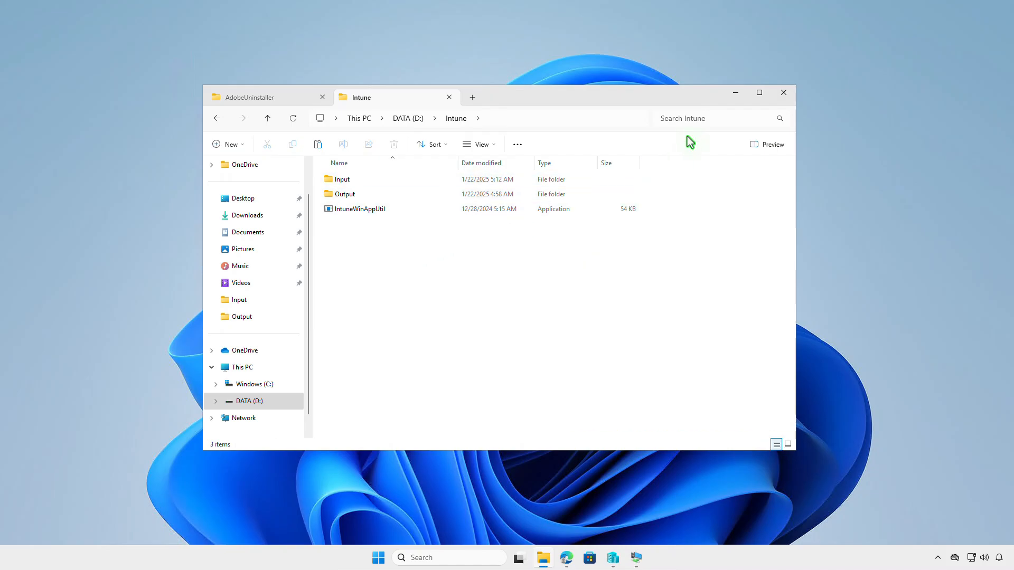
left_click(738, 94)
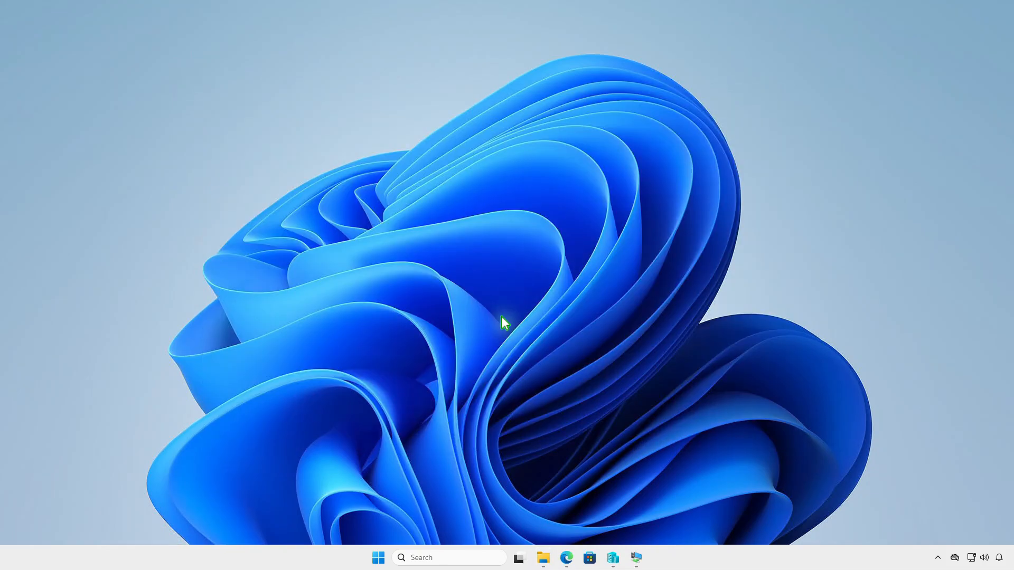
Step: Switch to an administrator Terminal session and change the working directory to D:\Intune
right_click(378, 558)
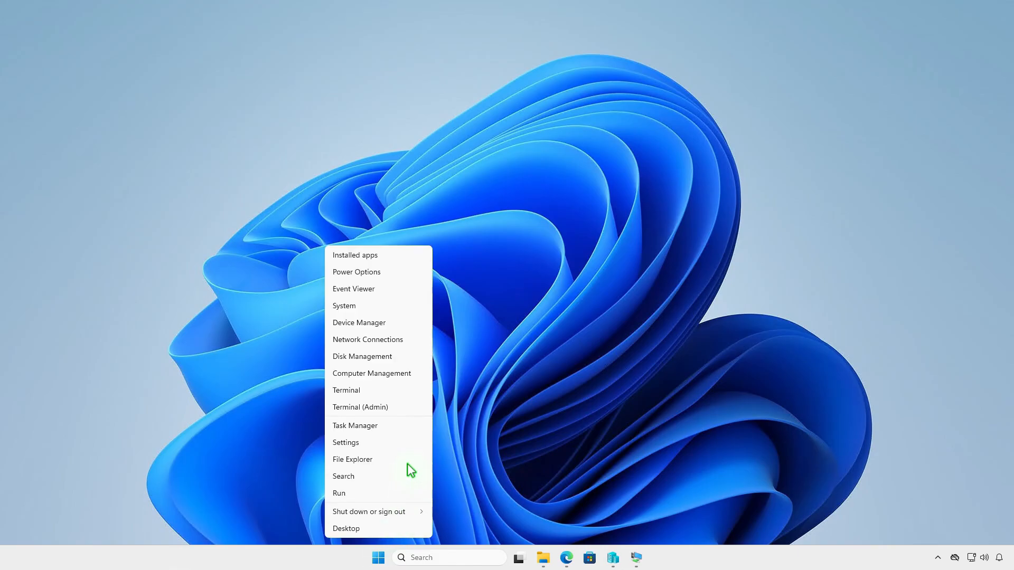
left_click(406, 408)
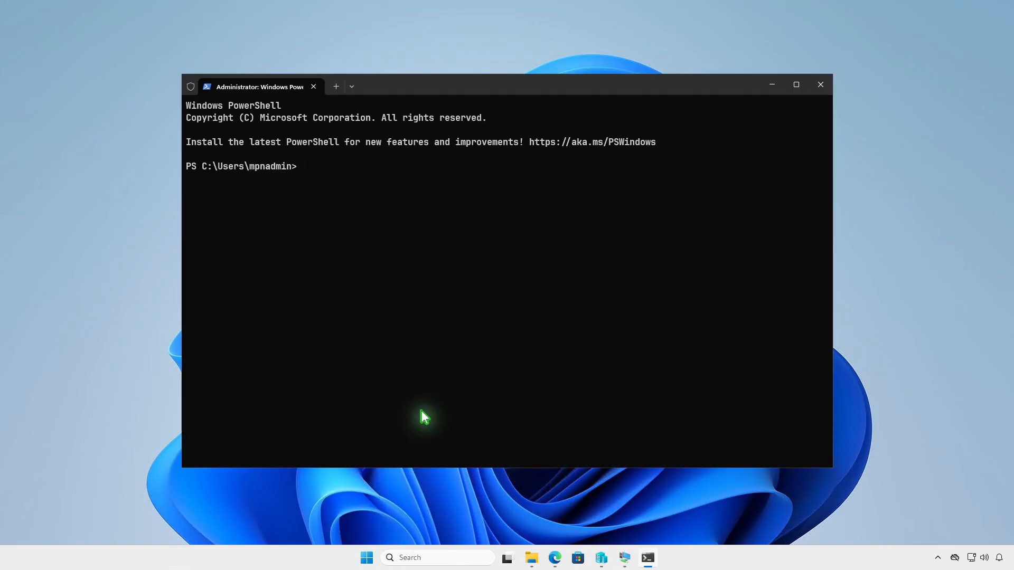
type("cd d")
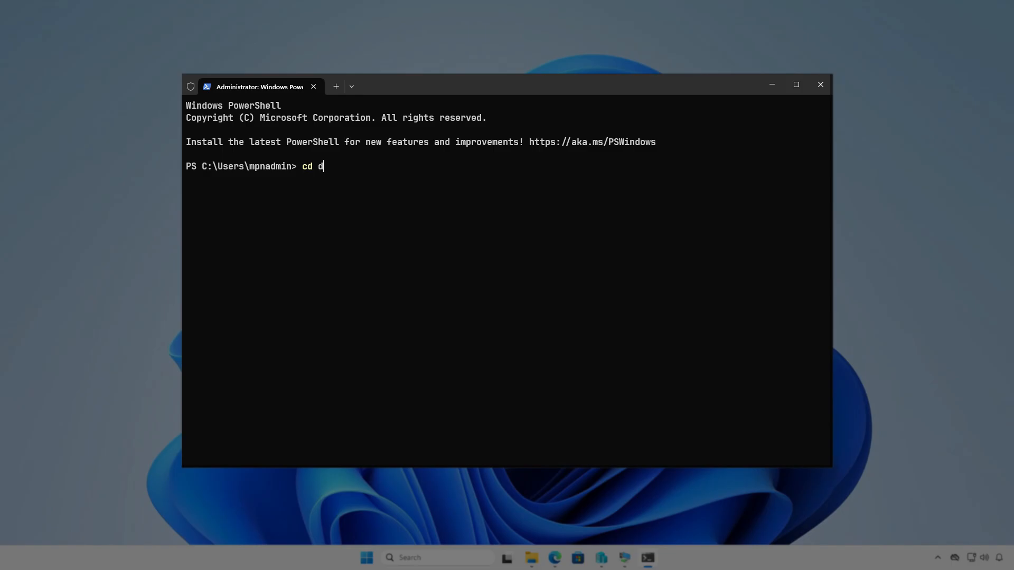
type(":\\In")
key("Tab")
key("Return")
key("Return")
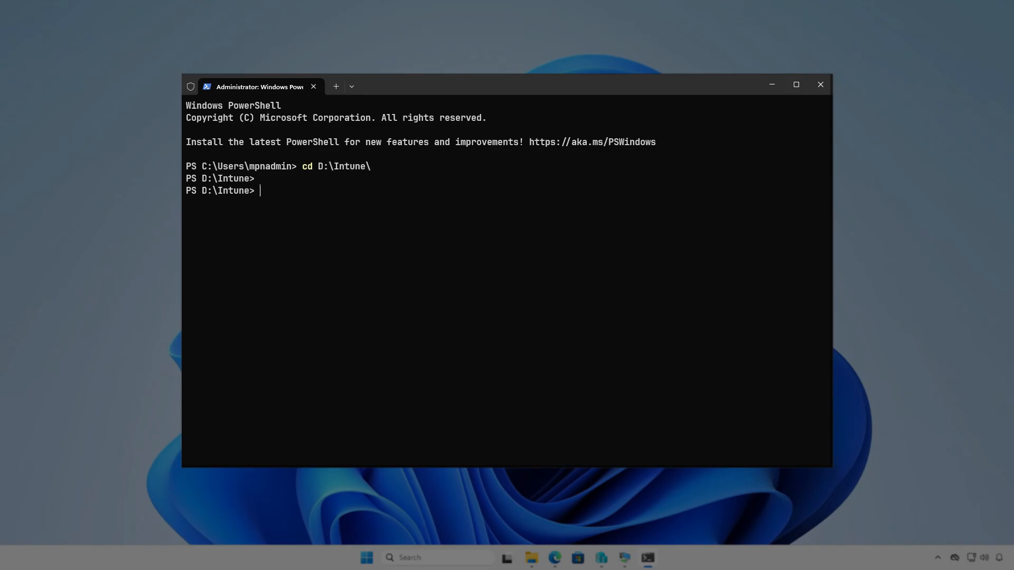
Step: Run .\IntuneWinAppUtil.exe with D:\Intune\Input as the source folder and D:\Intune\Input\setup.exe as the setup file
type("intu")
key("Tab")
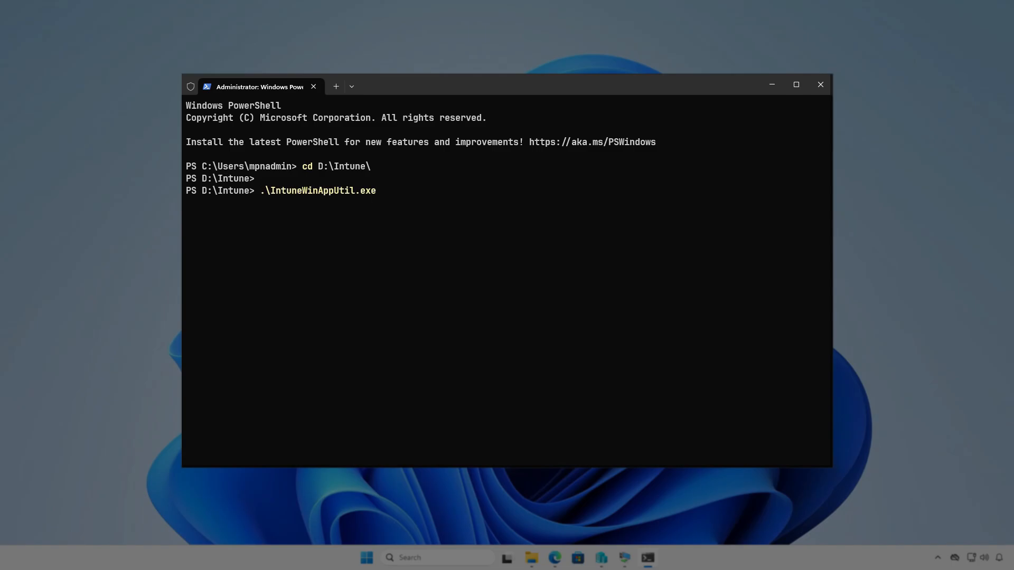
key("Return")
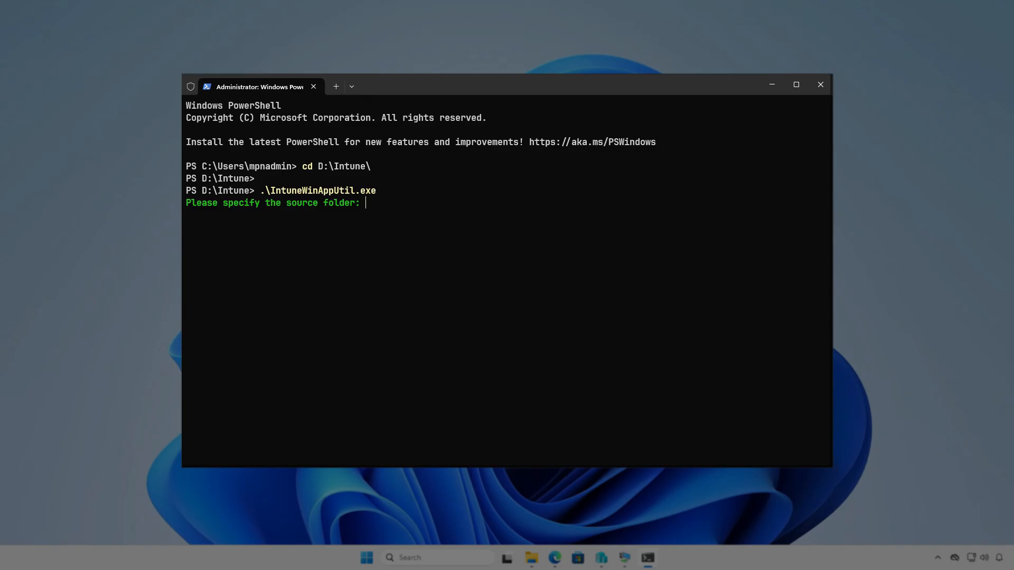
type("D:\\Intune\\Input")
key("Return")
type("D:\\Intune\\")
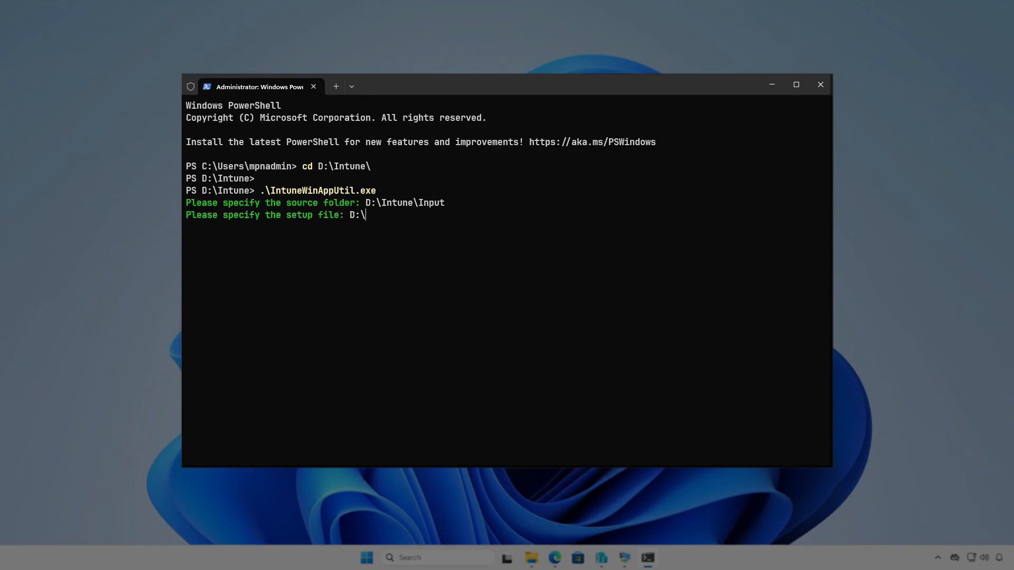
type("Input\\setup.exe")
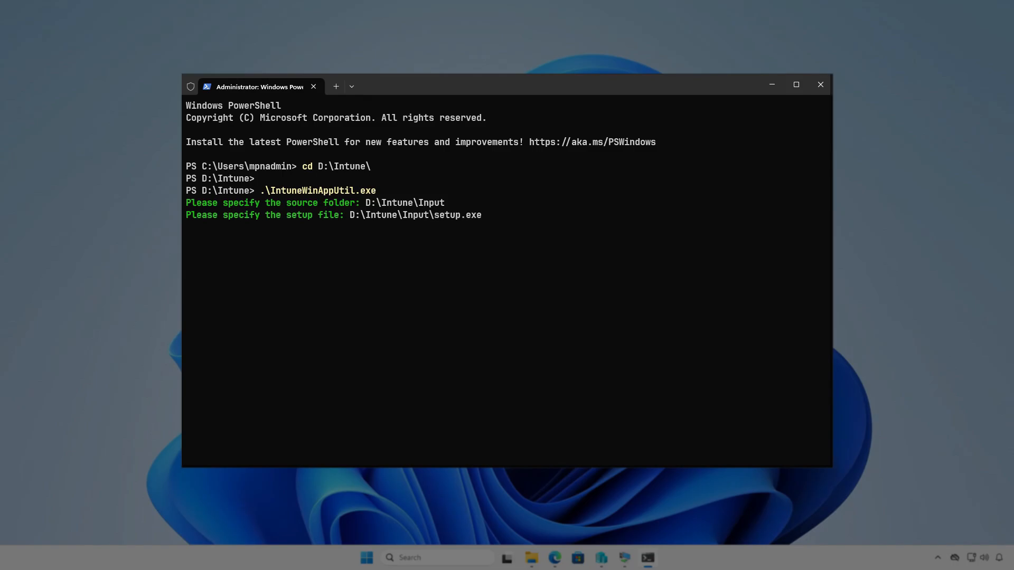
key("Return")
Step: Set the output folder to D:\Intune\Output and decline the catalog folder to generate the package
type("D:")
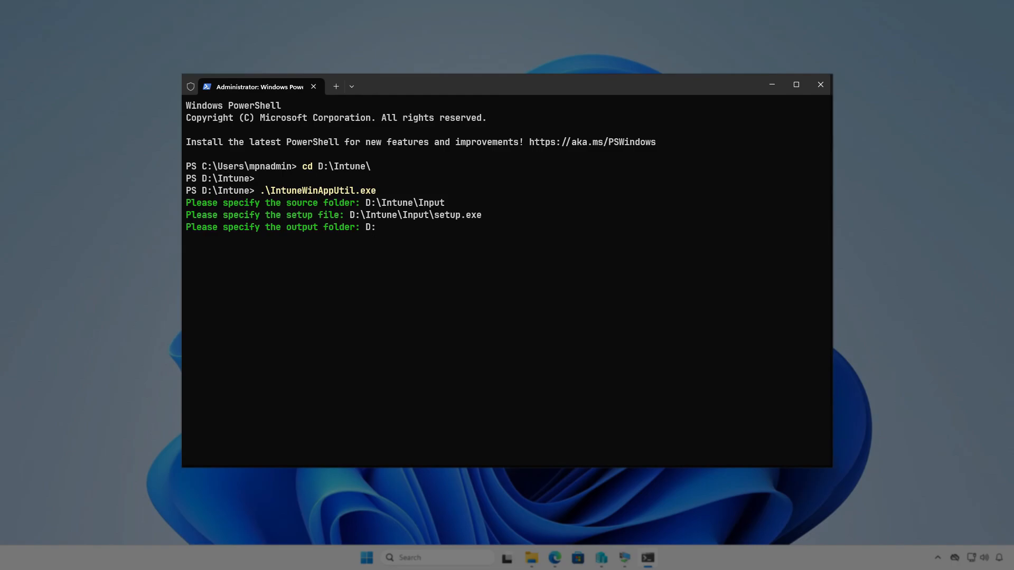
type("\\Intune\\Output")
key("Return")
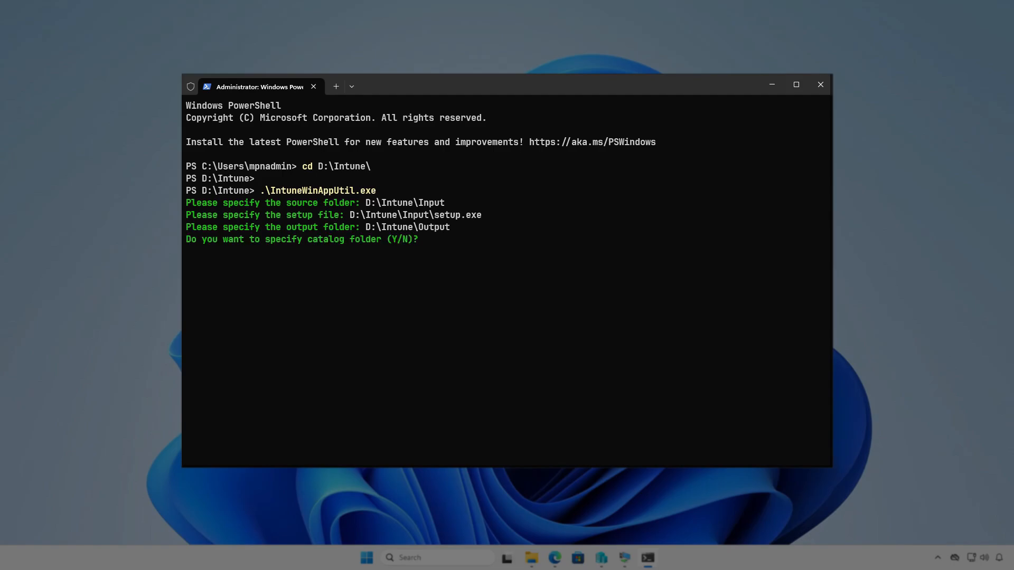
key("n")
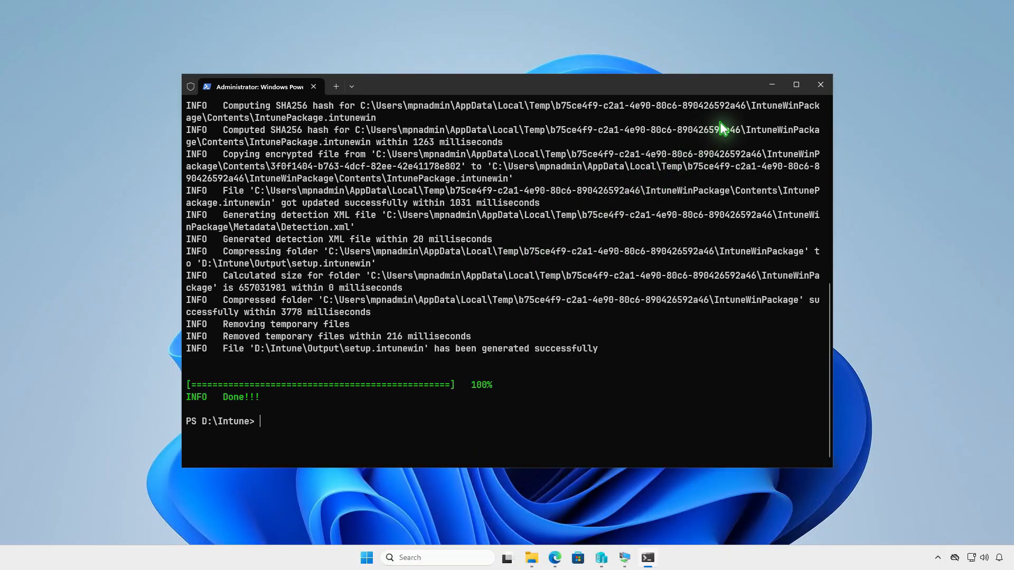
left_click(771, 84)
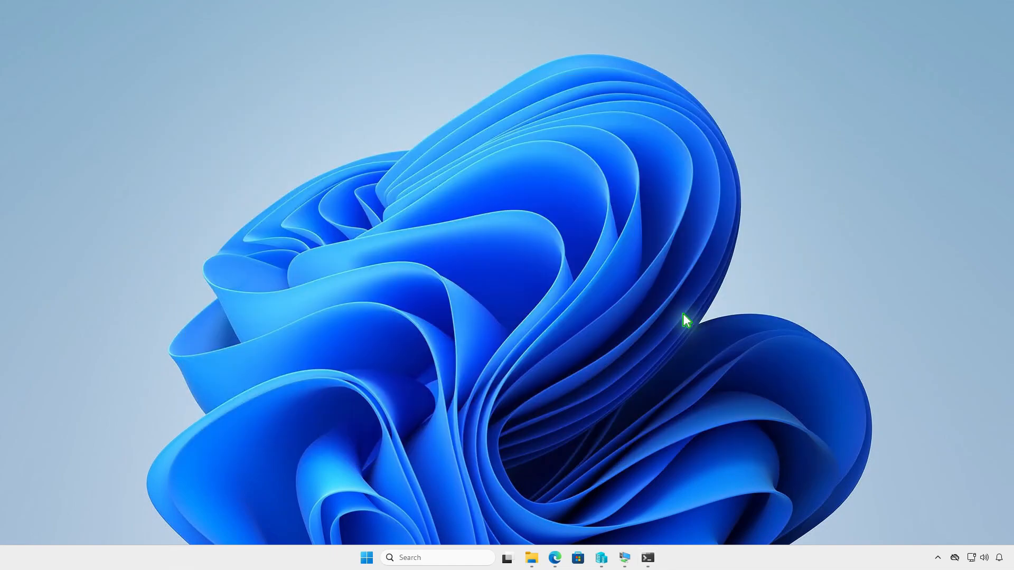
Step: Check the generated package in the D:\Intune\Output folder in File Explorer, and minimize the window
left_click(531, 558)
double_click(360, 195)
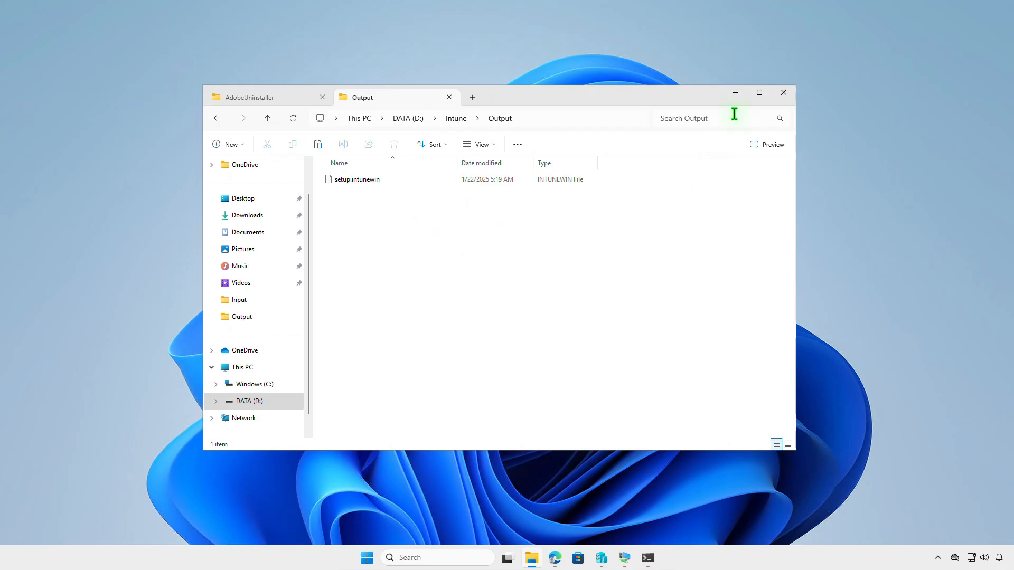
left_click(736, 93)
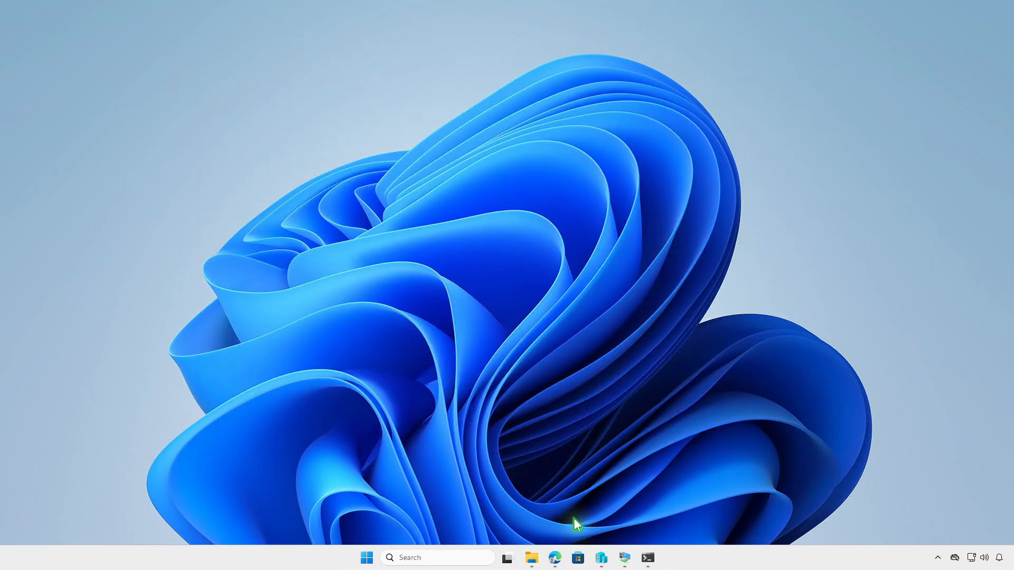
Step: Switch to the Intune admin center in Edge and start adding a Windows app of type Windows app (Win32)
left_click(554, 558)
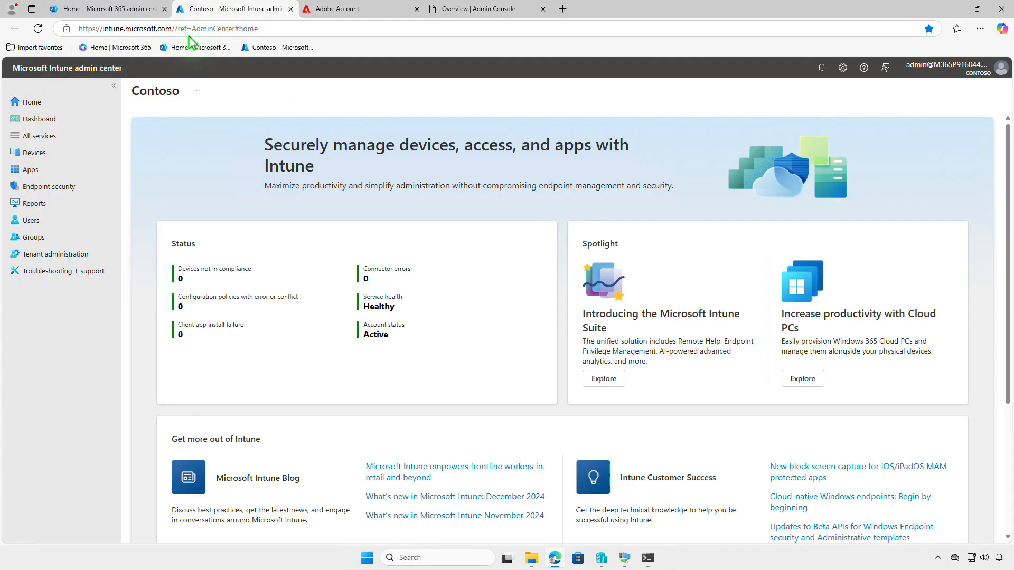
left_click(30, 170)
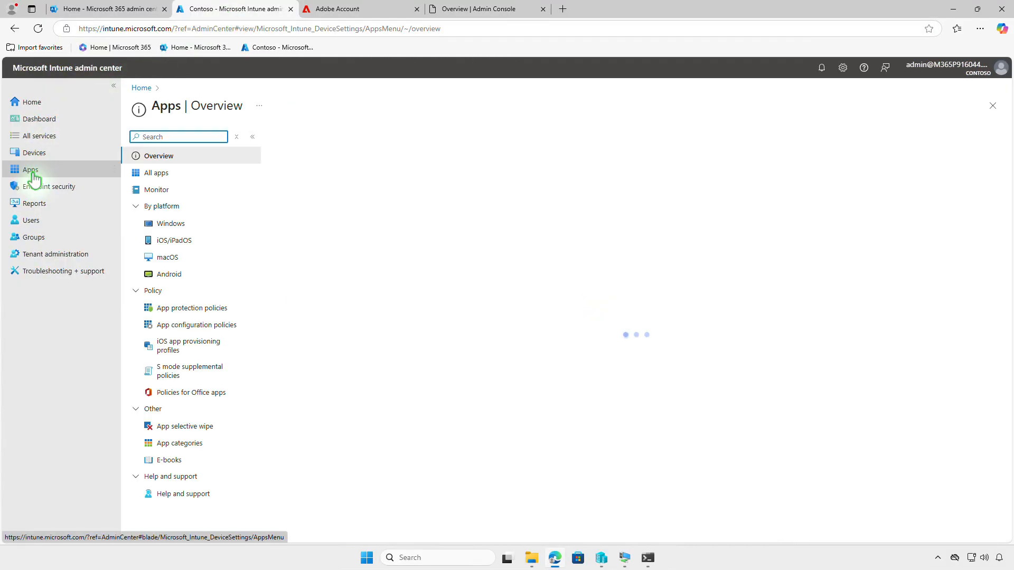
left_click(221, 227)
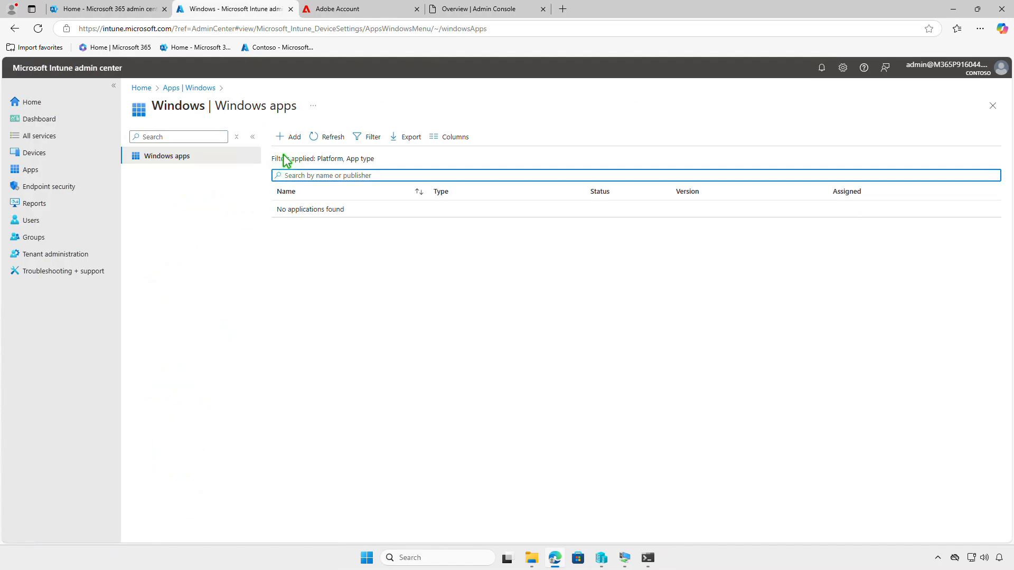
left_click(300, 138)
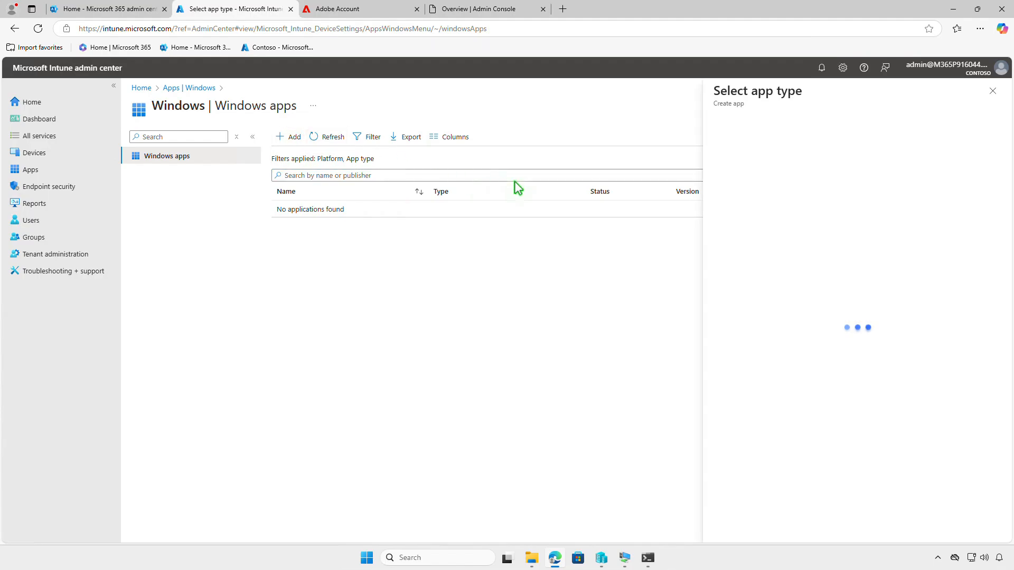
left_click(828, 142)
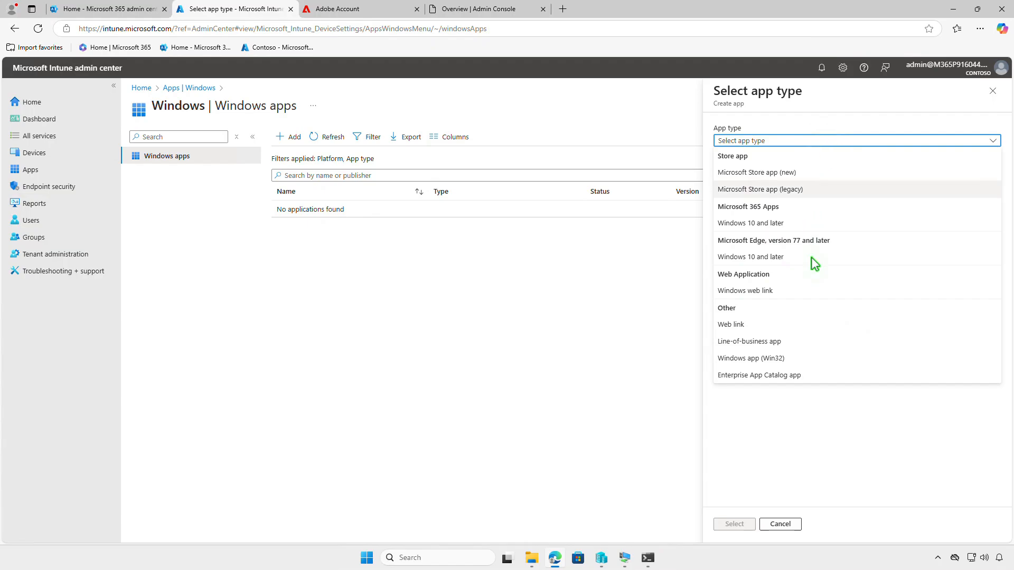
left_click(788, 359)
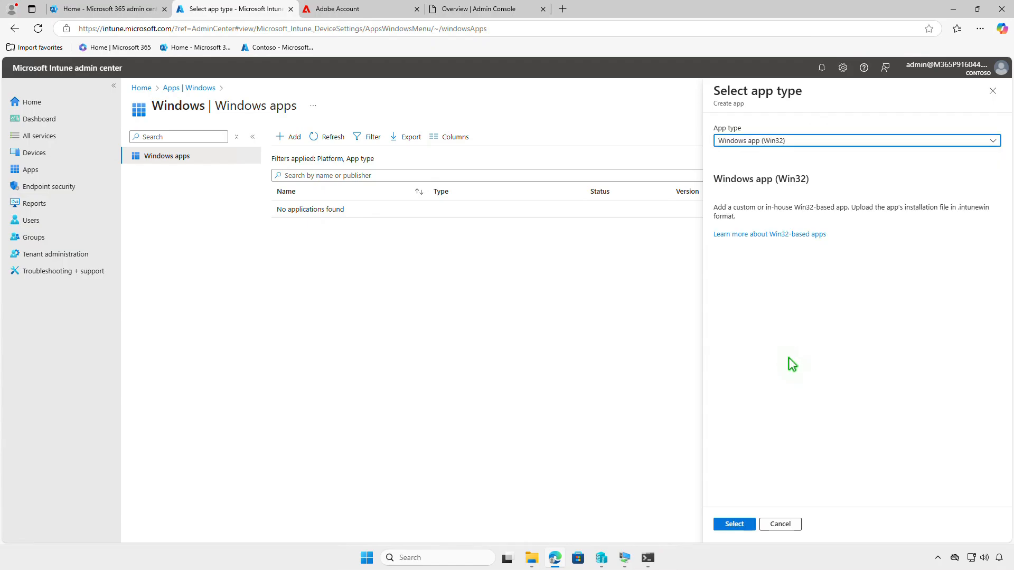
left_click(734, 524)
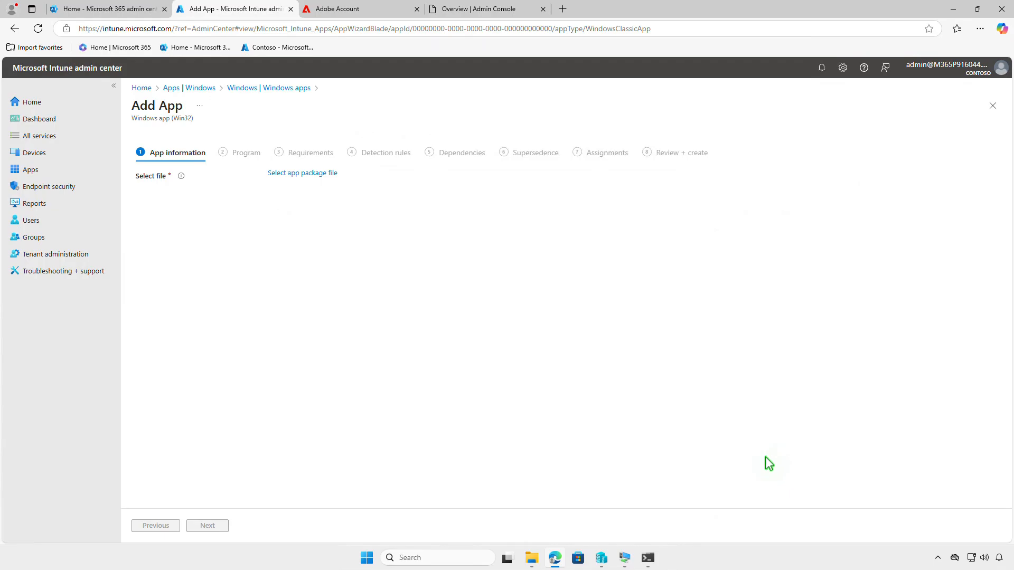
Step: Select D:\Intune\Output\setup.intunewin as the app package file, and enter Photoshop as name and description with Adobe as publisher
left_click(329, 174)
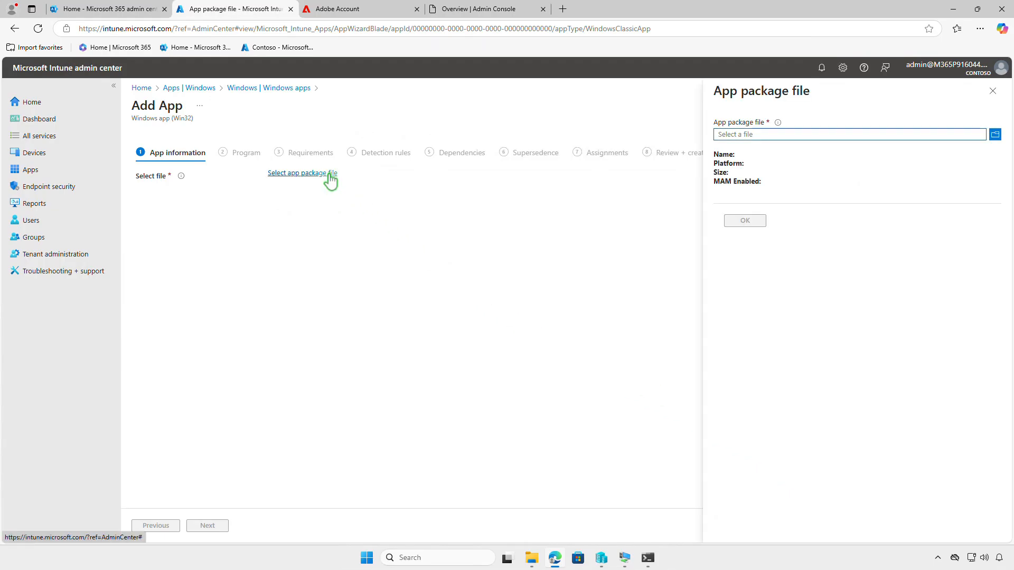
left_click(870, 139)
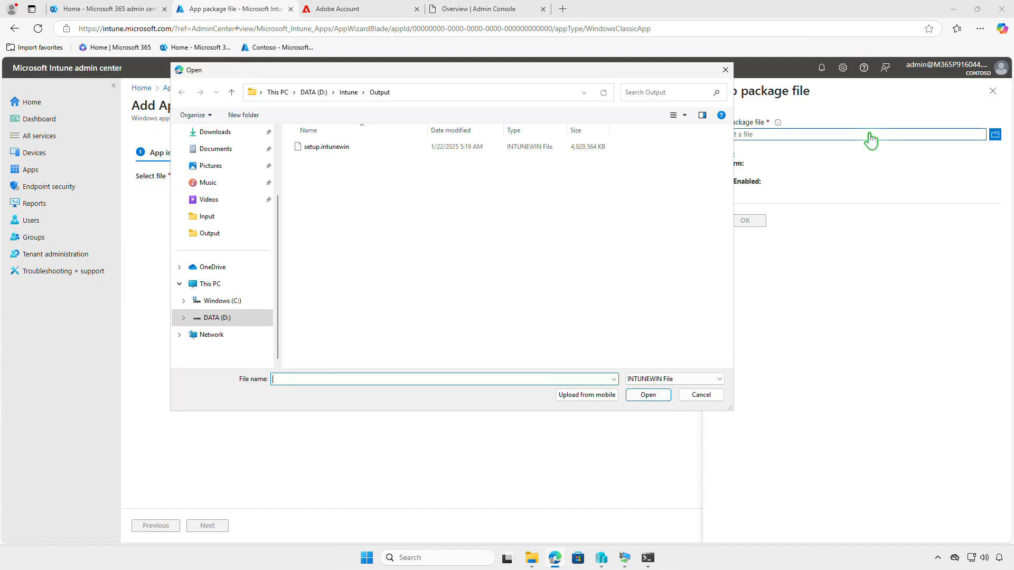
left_click(346, 148)
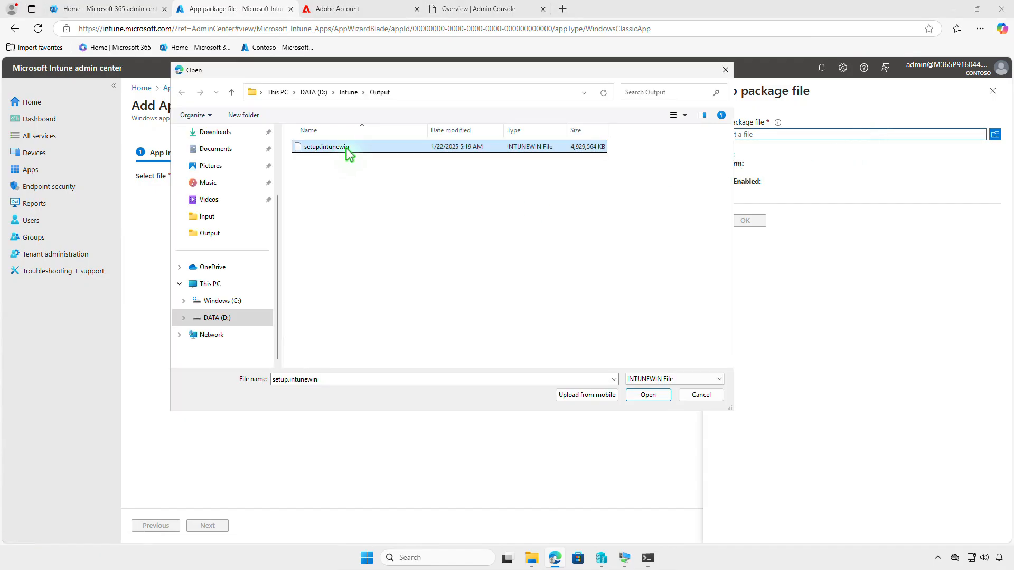
left_click(663, 396)
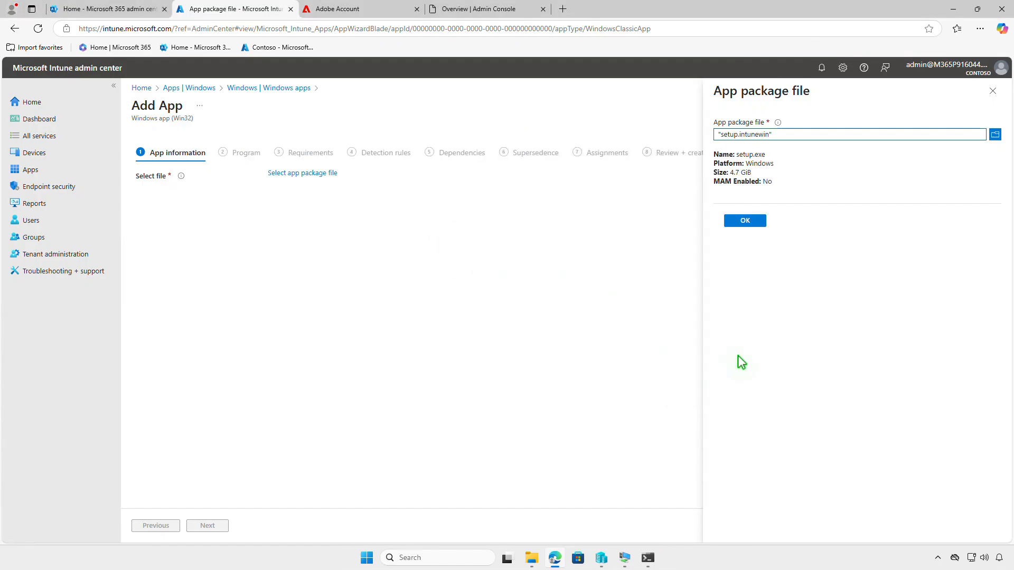
left_click(759, 225)
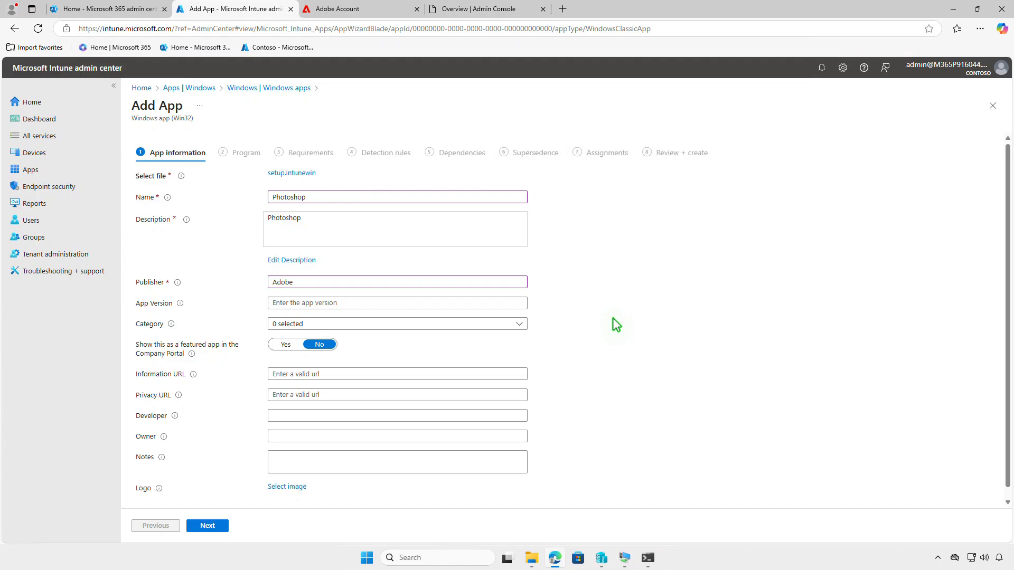
Step: Skip the logo, and set the install command to setup.exe --silent and the uninstall command to msiexec.exe /x "{A51C764F-857A-4E52-898B-56A162FCF405}" /q
left_click(286, 486)
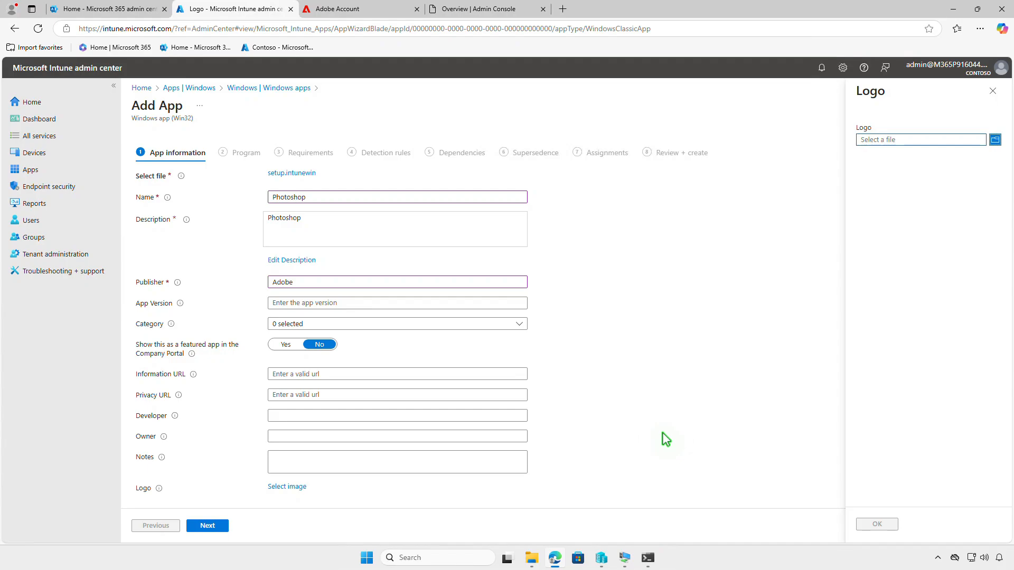
left_click(992, 92)
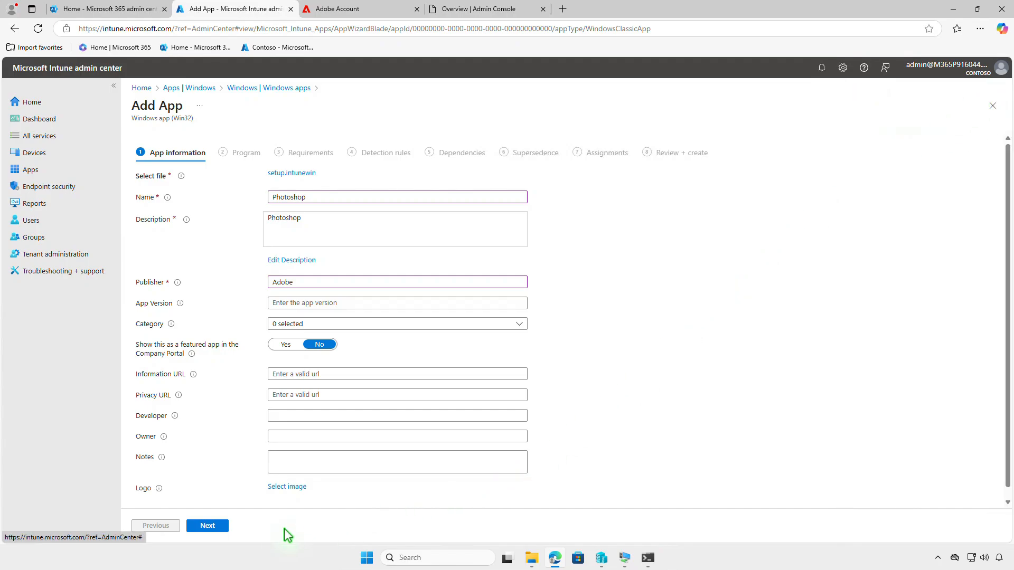
left_click(223, 526)
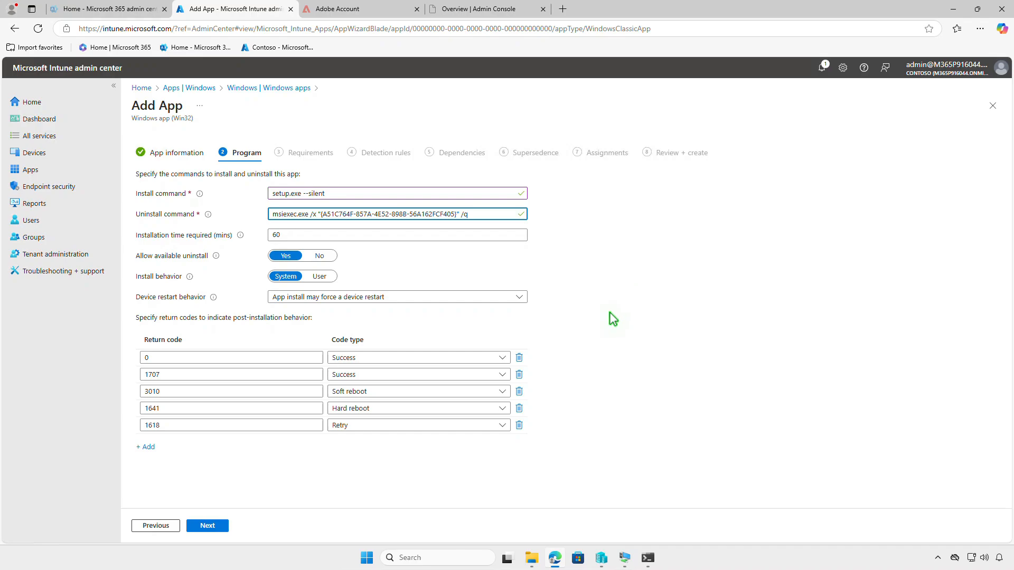
left_click(213, 526)
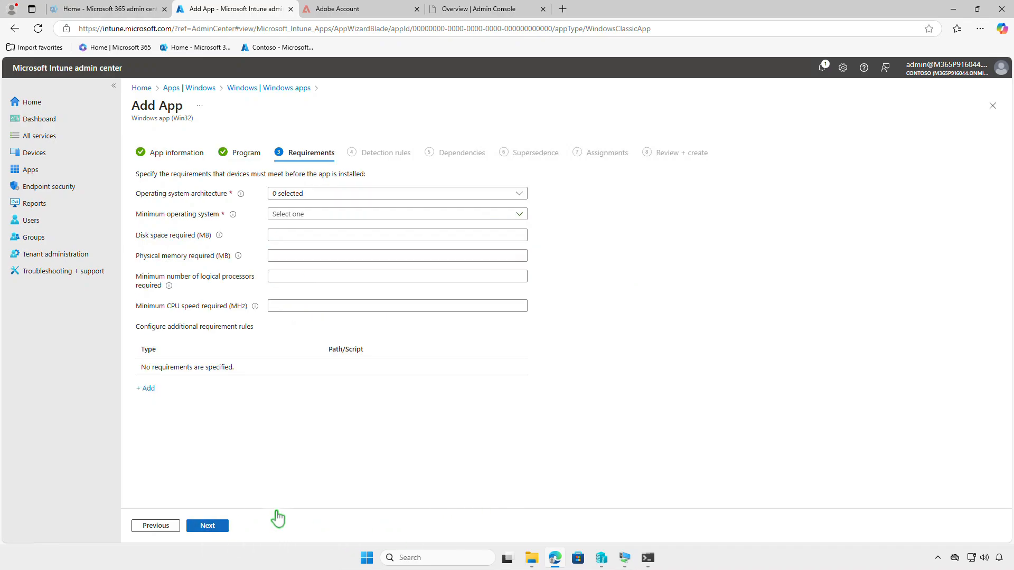
Step: Set the app requirements to 64-bit architecture and Windows 10 1607 as the minimum operating system, and continue to the detection rules
left_click(392, 195)
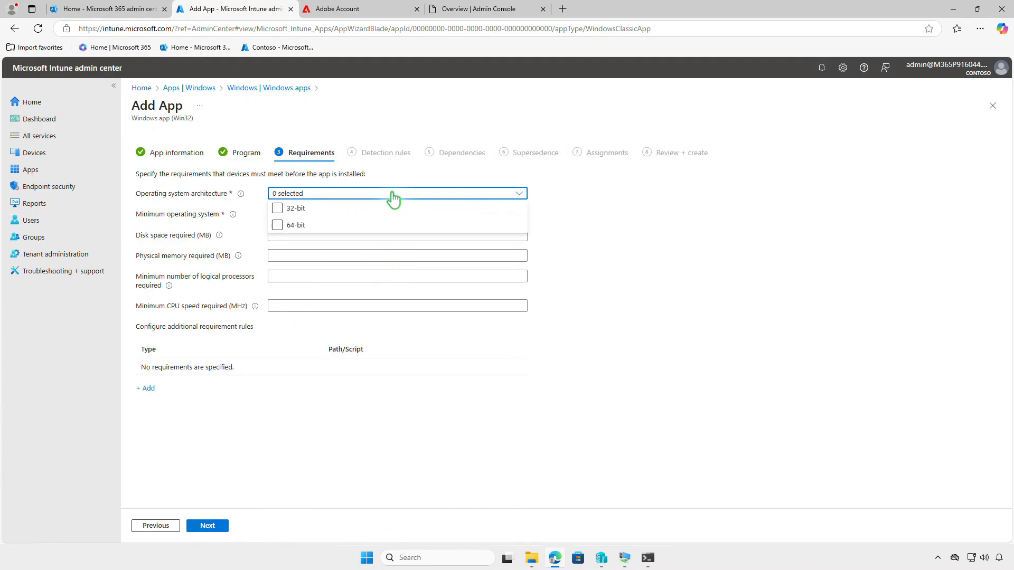
left_click(284, 226)
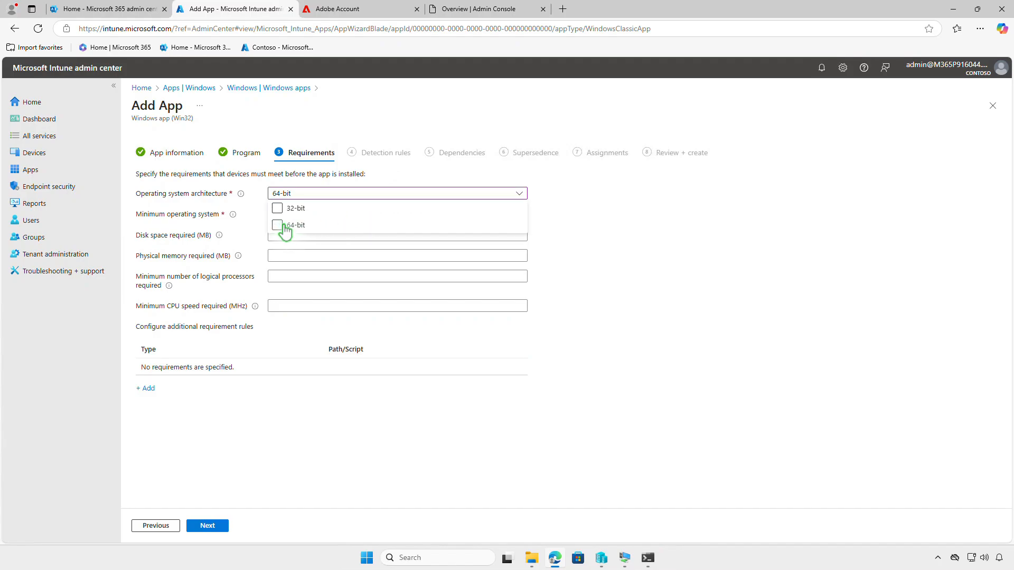
left_click(257, 229)
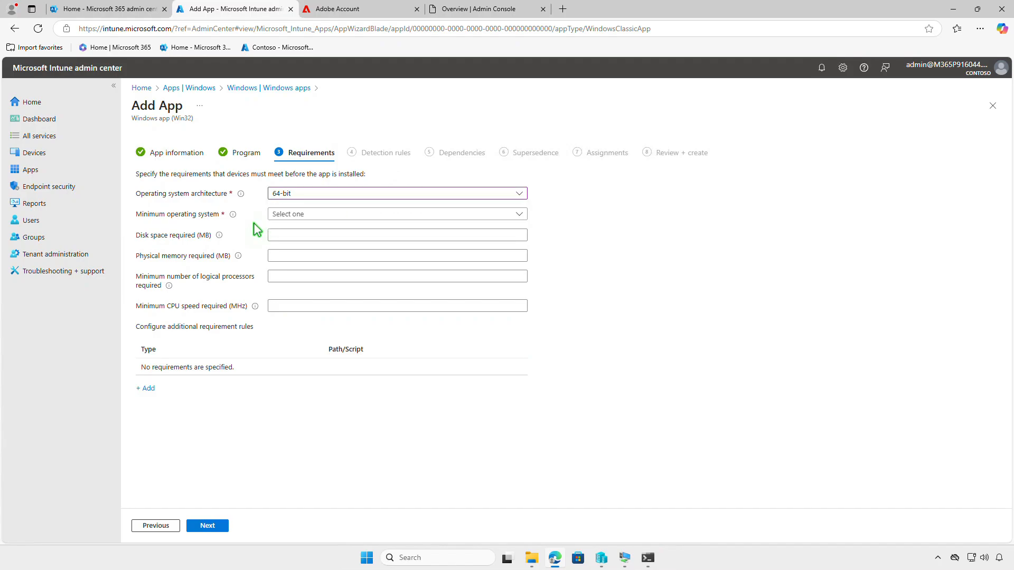
left_click(317, 216)
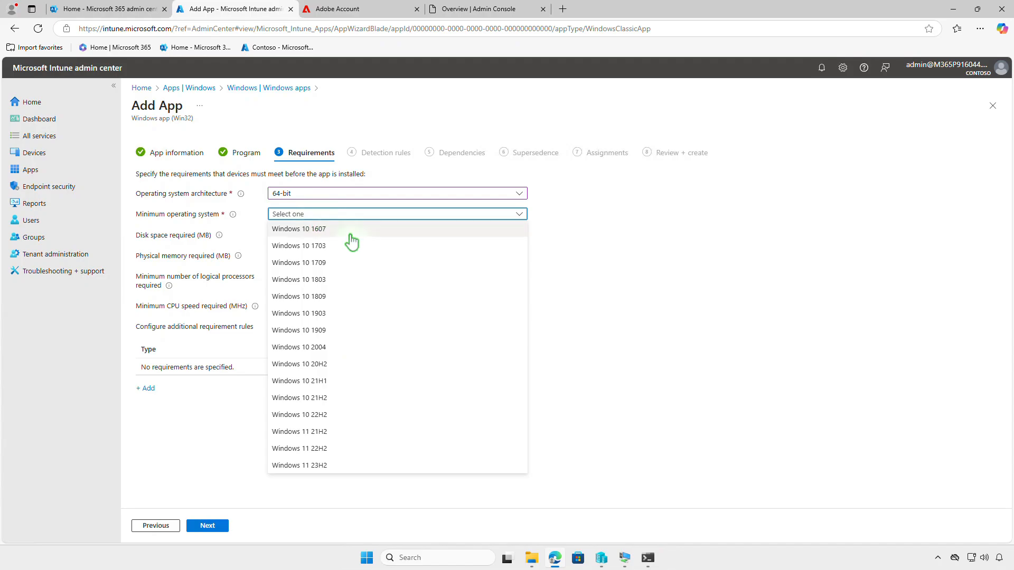
left_click(351, 233)
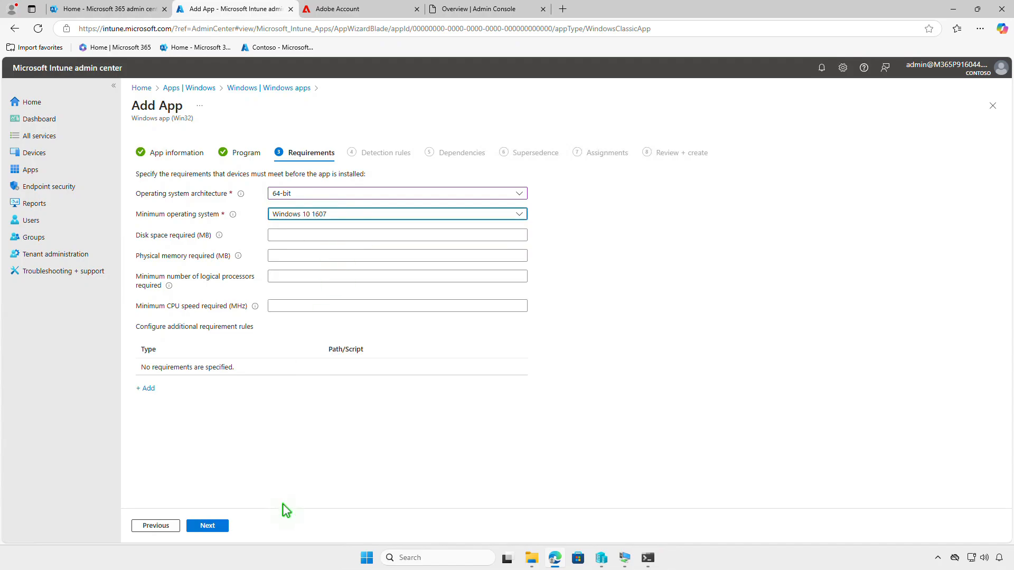
left_click(224, 526)
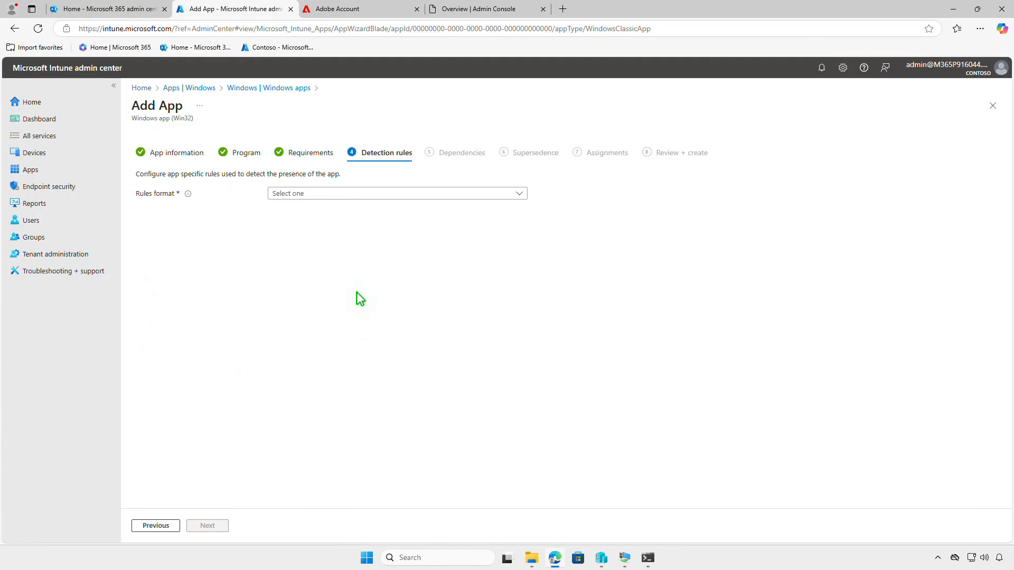
Step: Manually configure an MSI detection rule with product code {A51C764F-857A-4E52-898B-56A162FCF405}
left_click(371, 195)
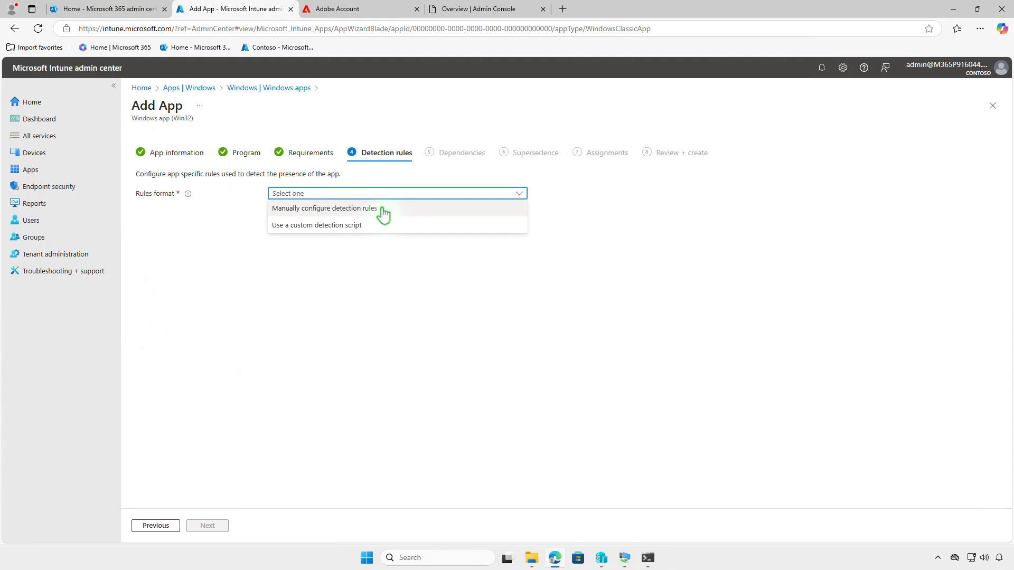
left_click(384, 210)
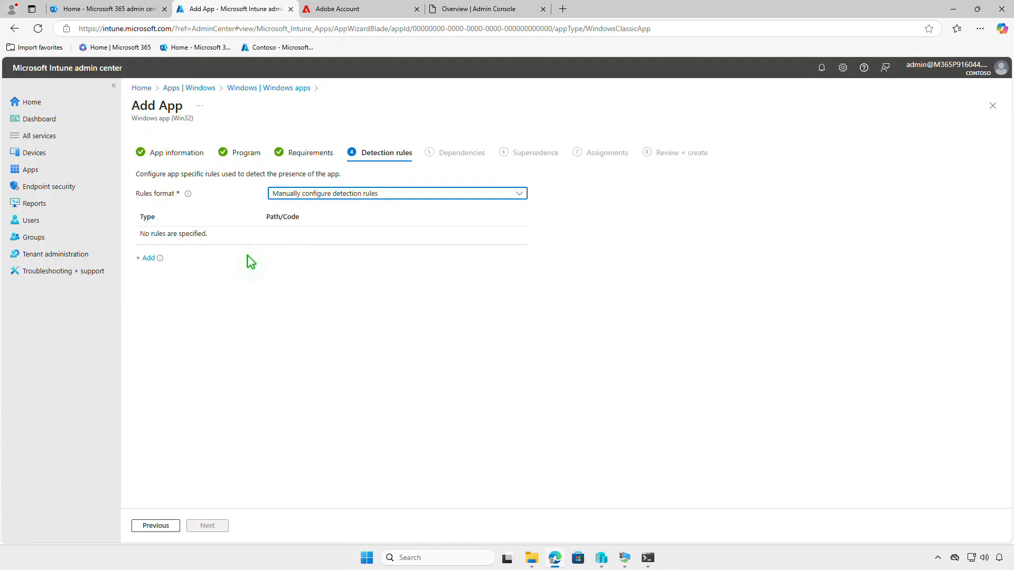
left_click(147, 260)
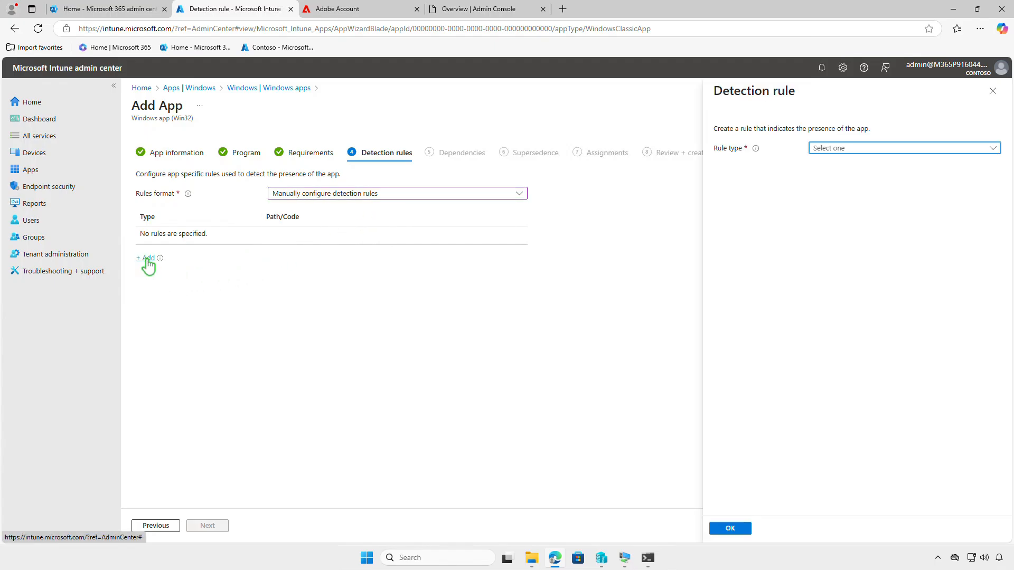
left_click(923, 151)
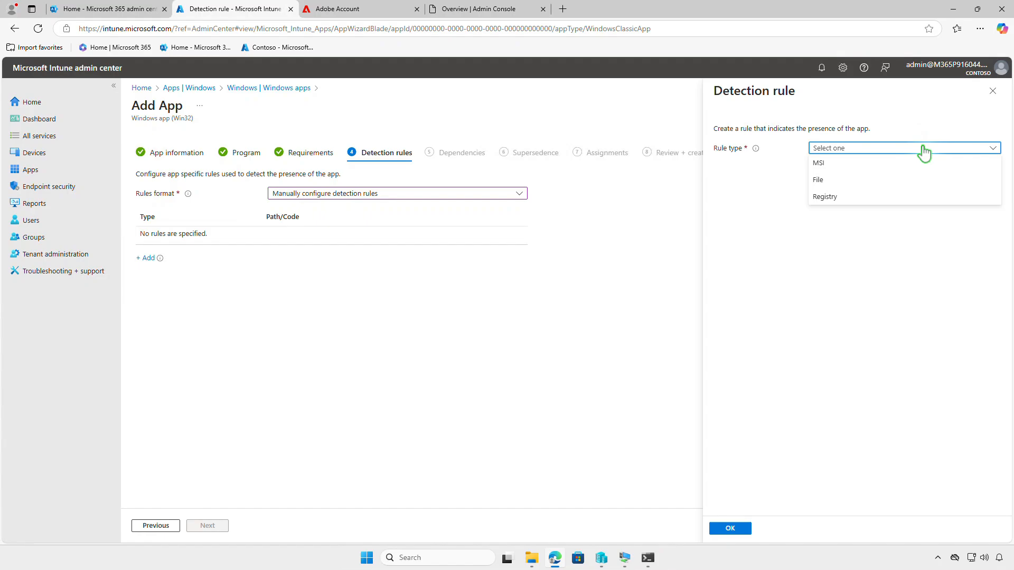
left_click(877, 166)
left_click(902, 180)
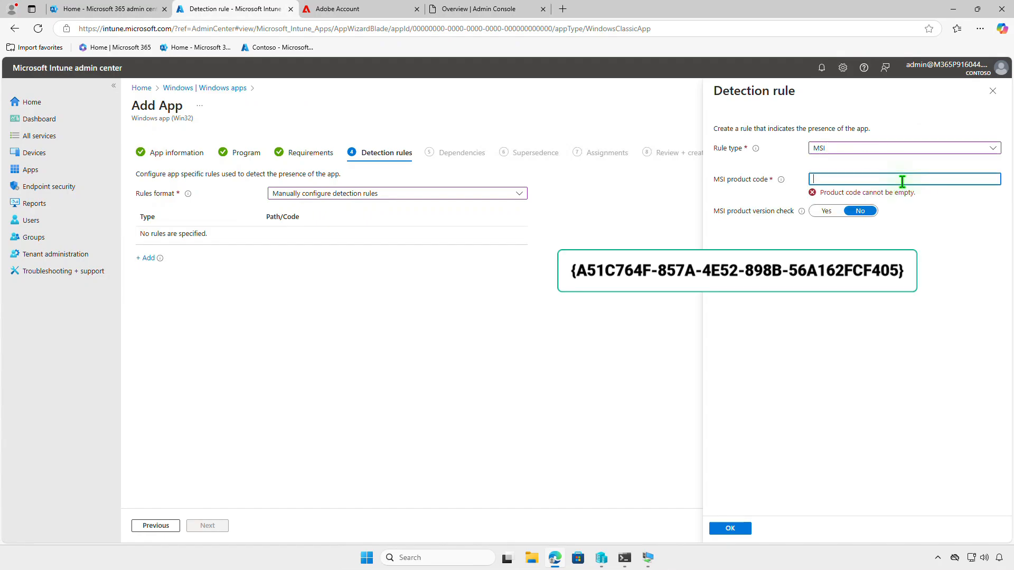
type("{A51C764F-857A-4E52-898B-56A162FCF405}")
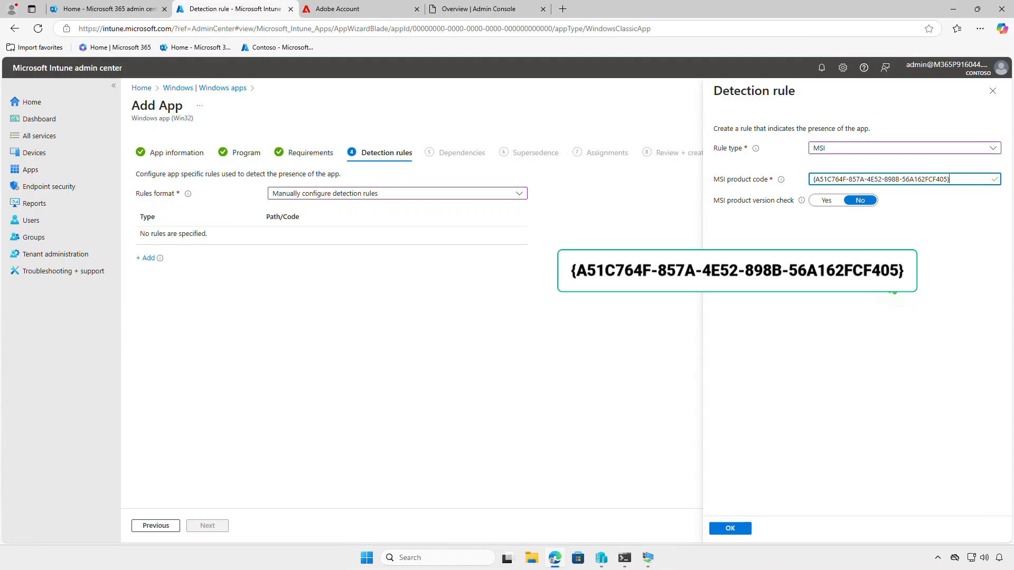
left_click(742, 529)
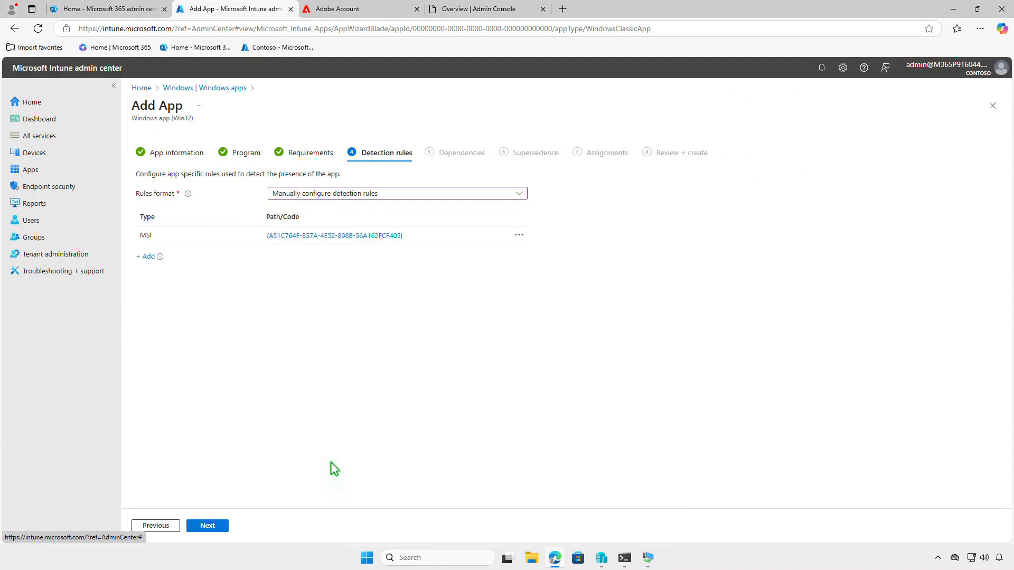
Step: Leave dependencies and supersedence empty, and assign the app as required to the Test_Devices group
left_click(217, 526)
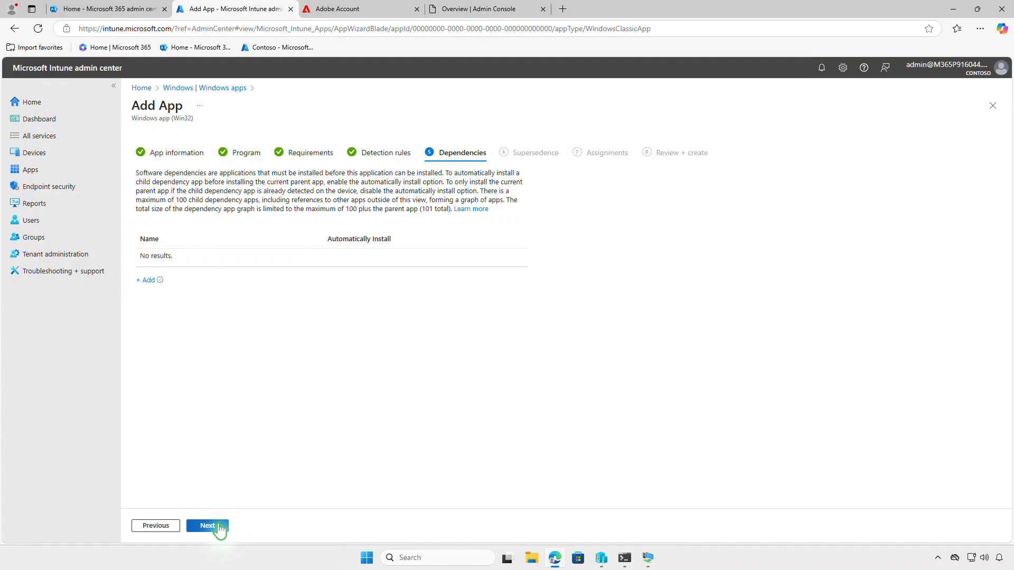
left_click(219, 526)
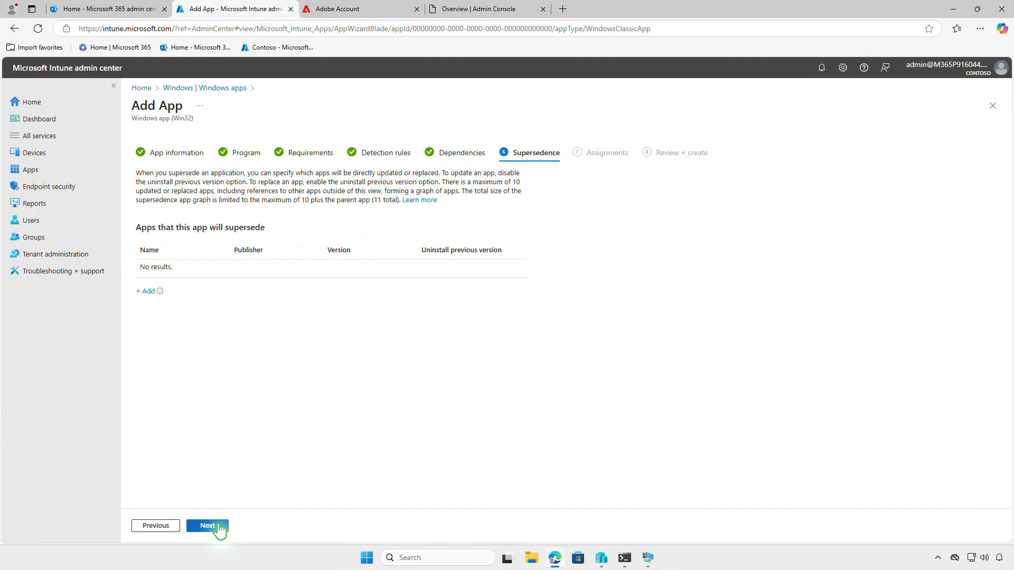
left_click(218, 526)
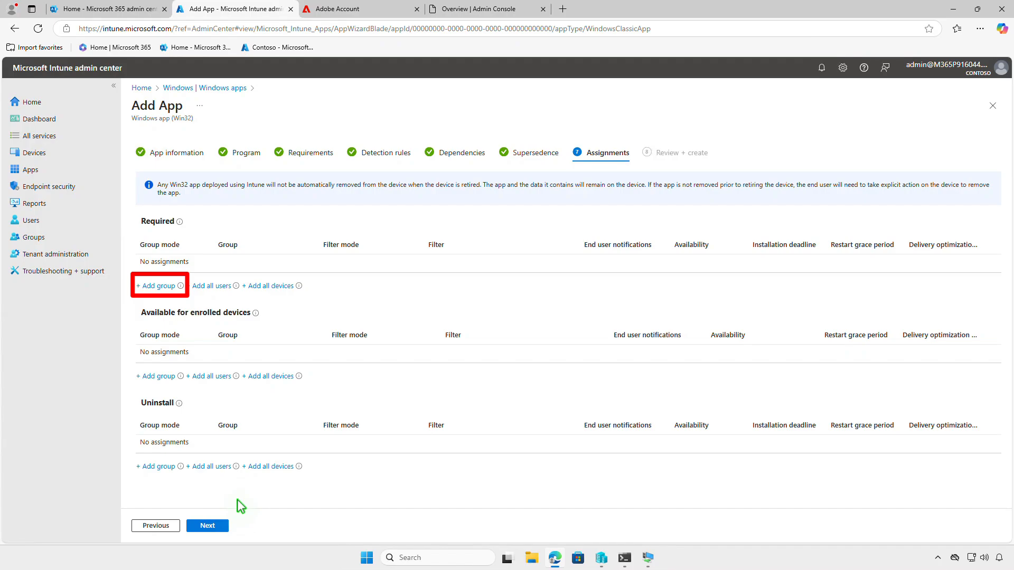
left_click(157, 286)
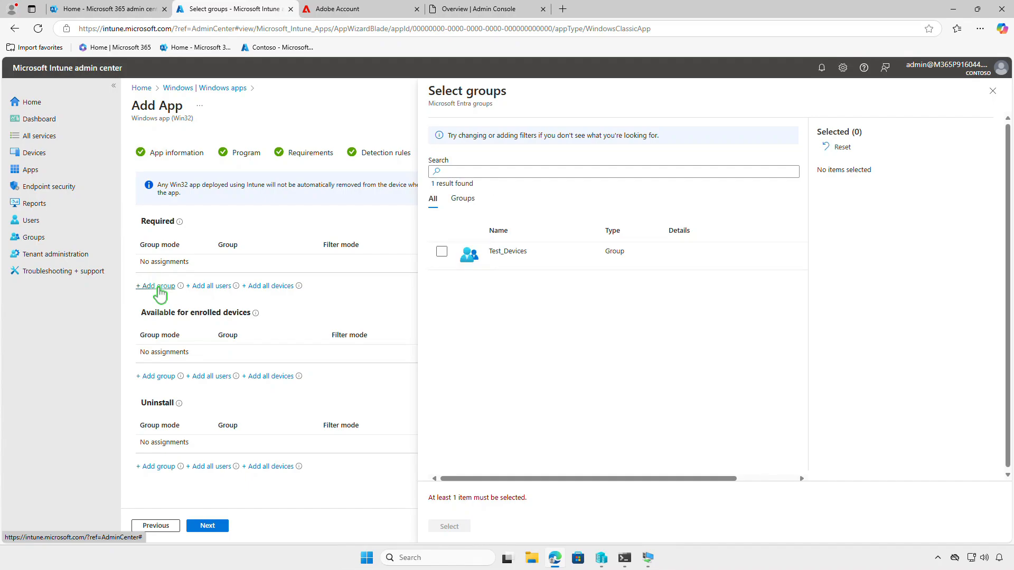
left_click(442, 252)
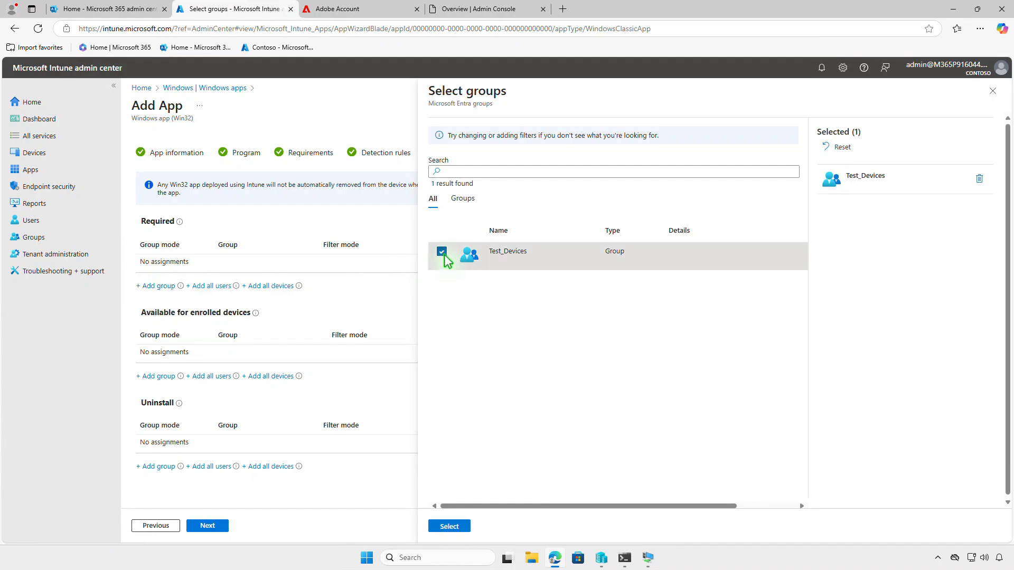
left_click(448, 526)
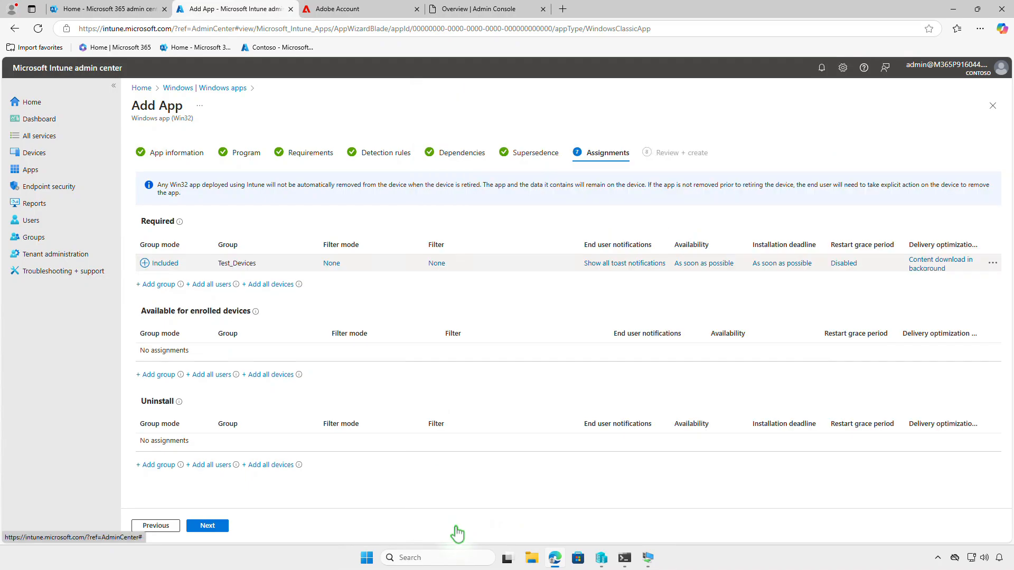
Step: Check the Test_Devices assignment's notification settings without changing them, and create the Photoshop app
left_click(624, 270)
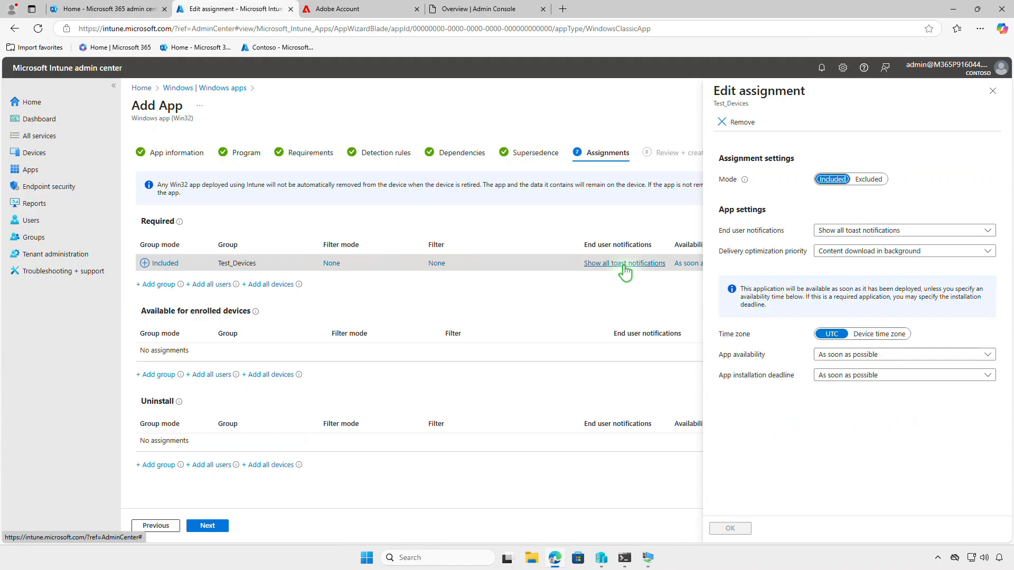
left_click(992, 91)
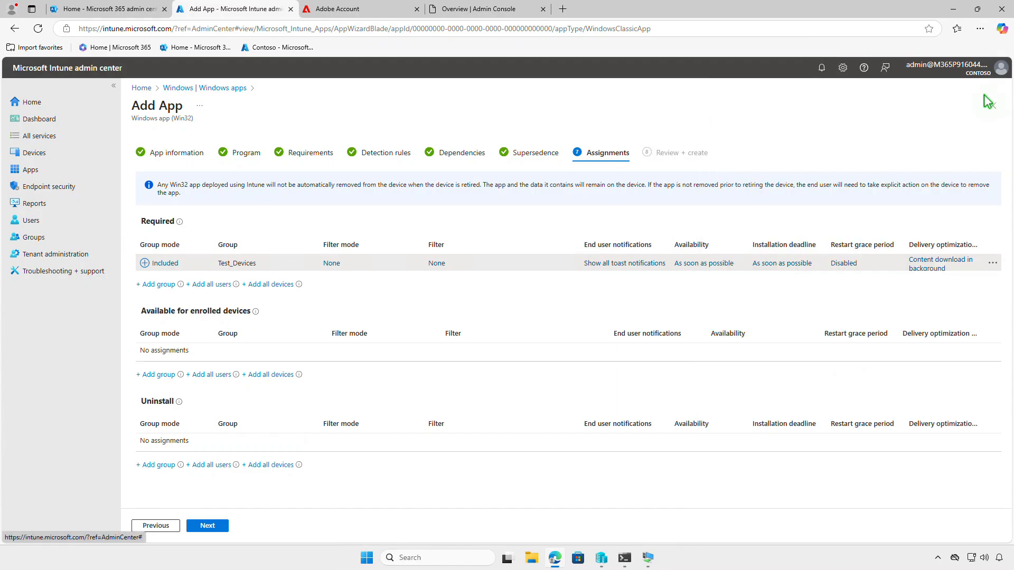
left_click(221, 527)
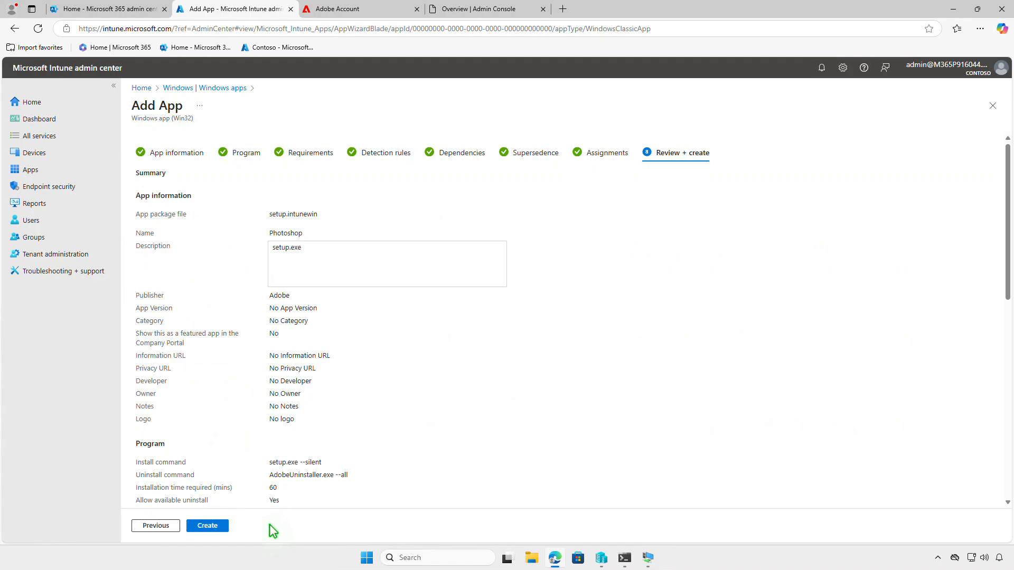
left_click(217, 527)
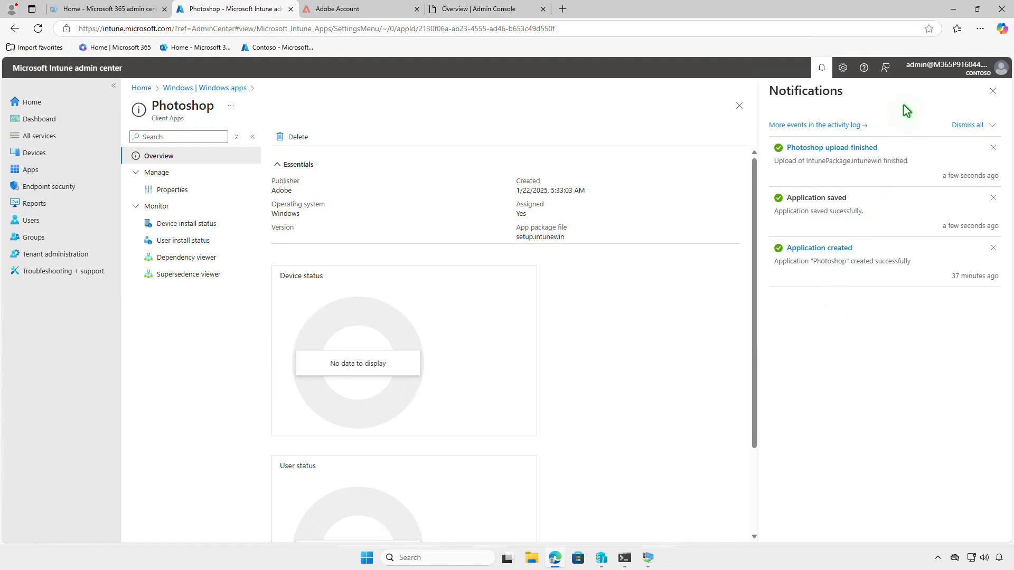
Step: Switch to the NOR-PC-001 virtual machine and show its Access work or school account settings
left_click(951, 10)
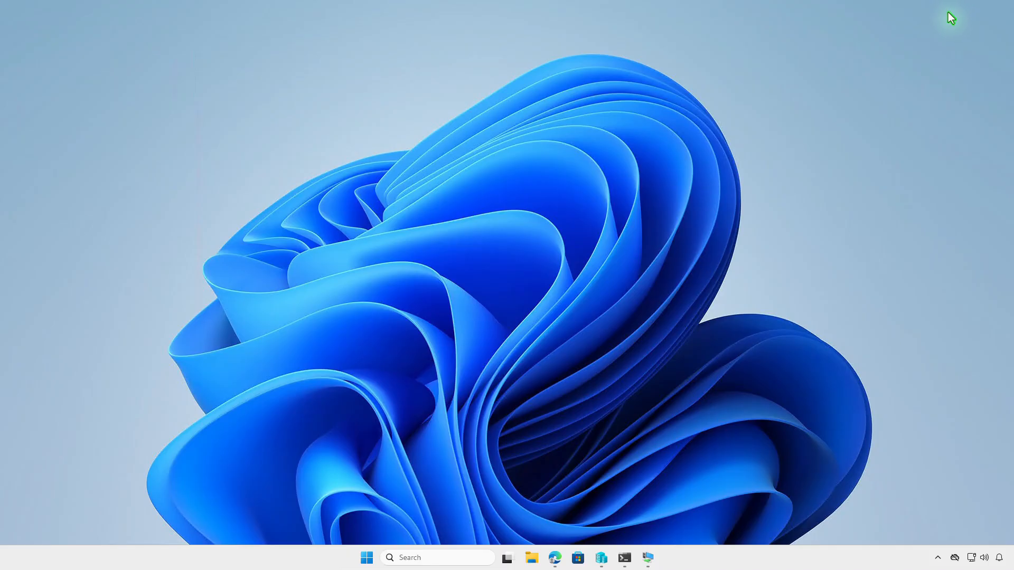
left_click(648, 558)
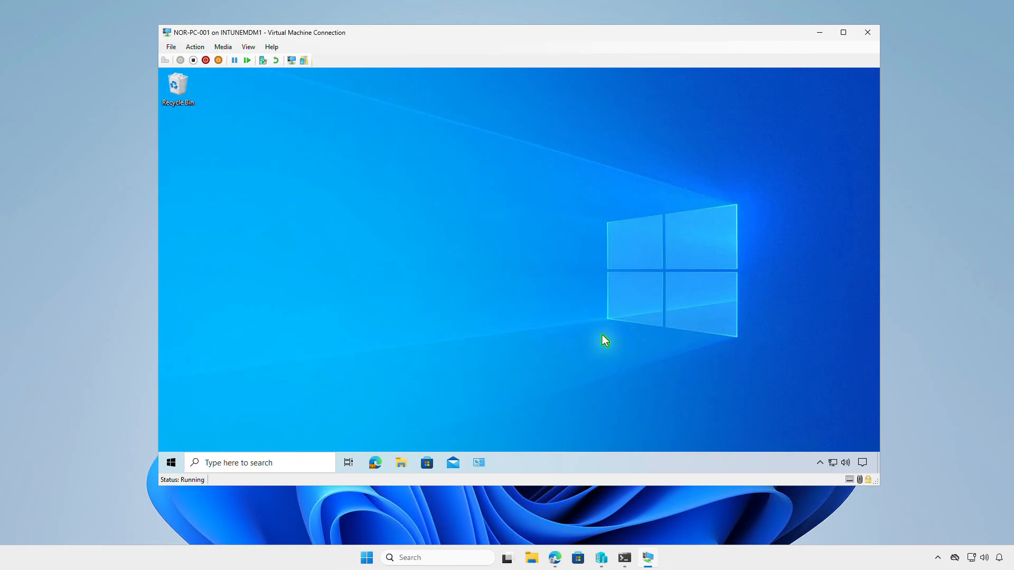
right_click(173, 464)
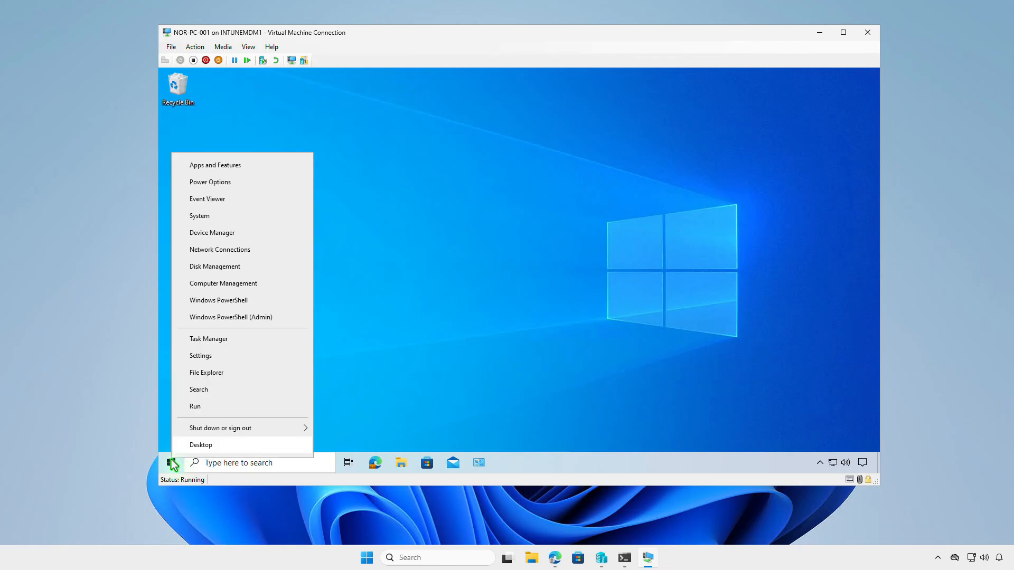
left_click(233, 357)
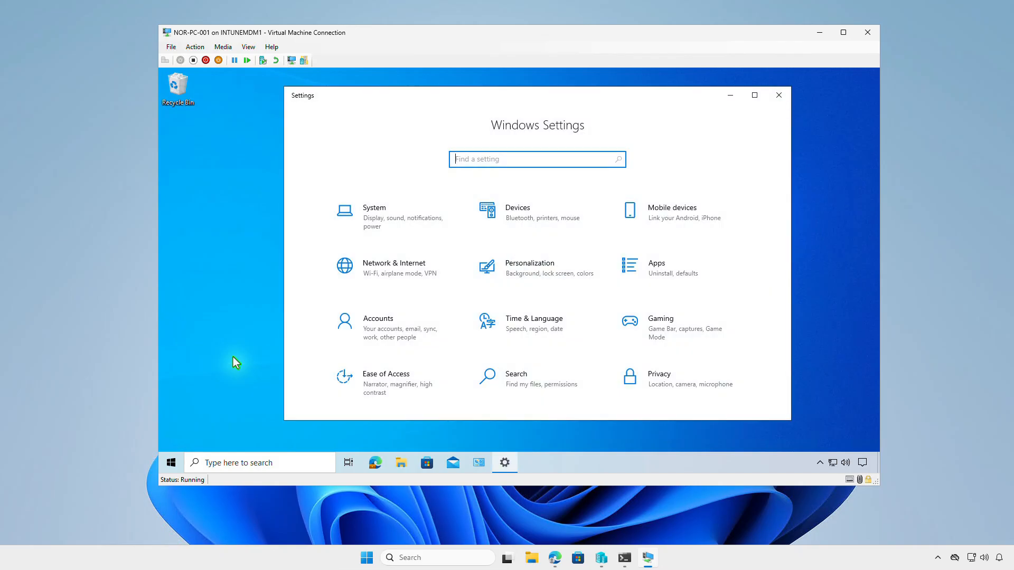
left_click(439, 327)
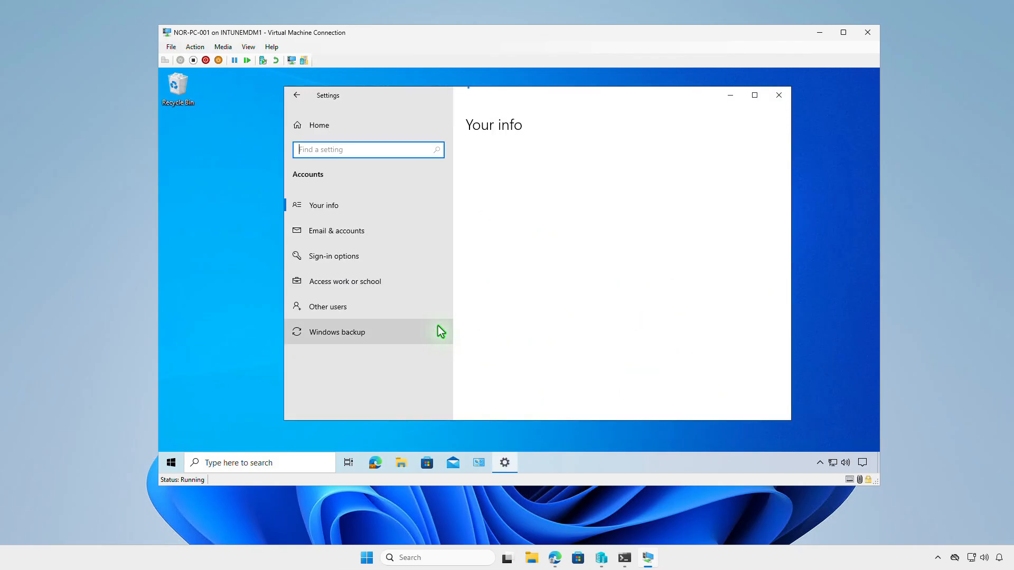
left_click(413, 285)
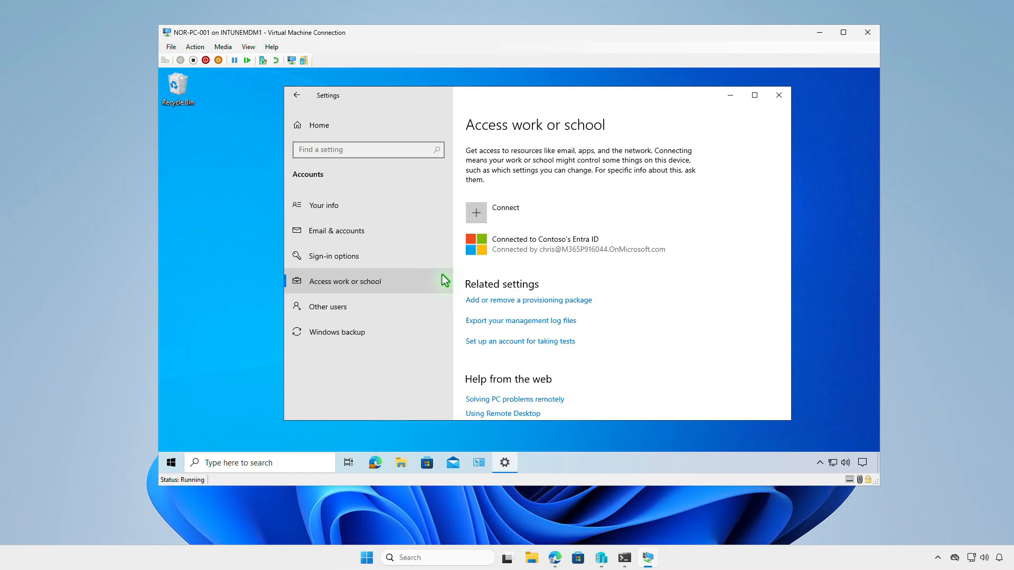
Step: Sync the device from the Contoso Entra ID connection's info page and minimise Settings
left_click(619, 247)
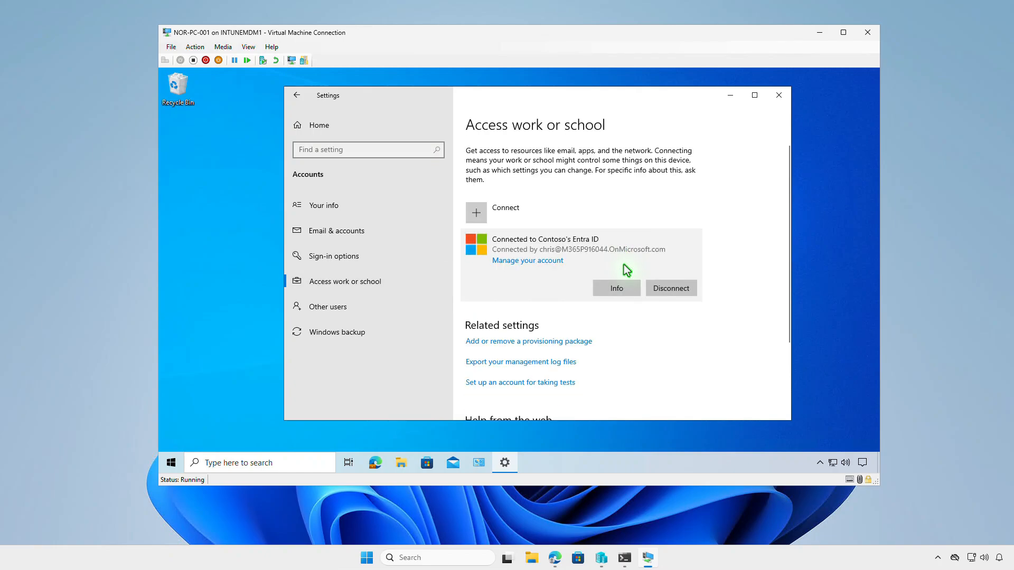
left_click(626, 292)
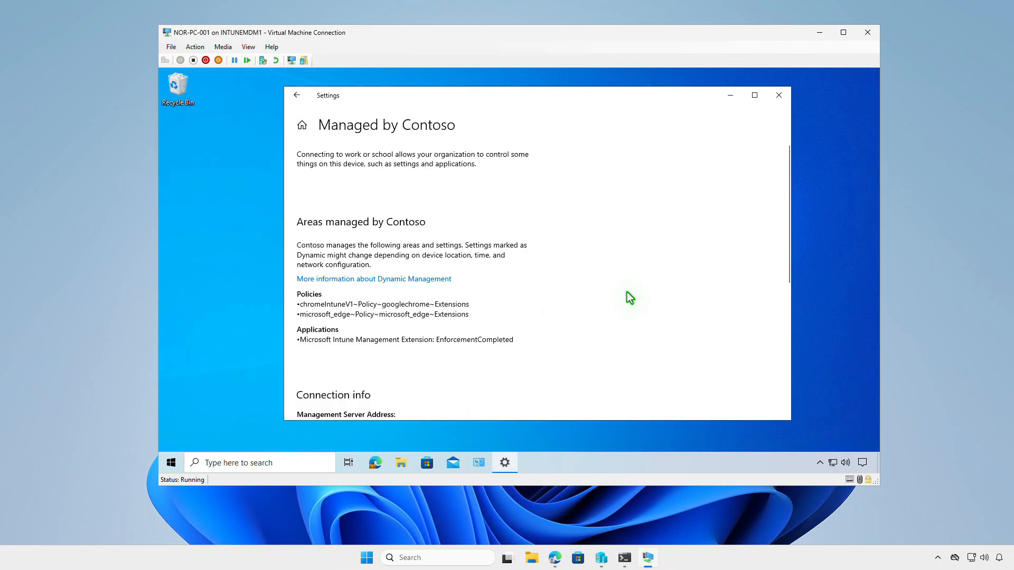
scroll(626, 292, "down", 5)
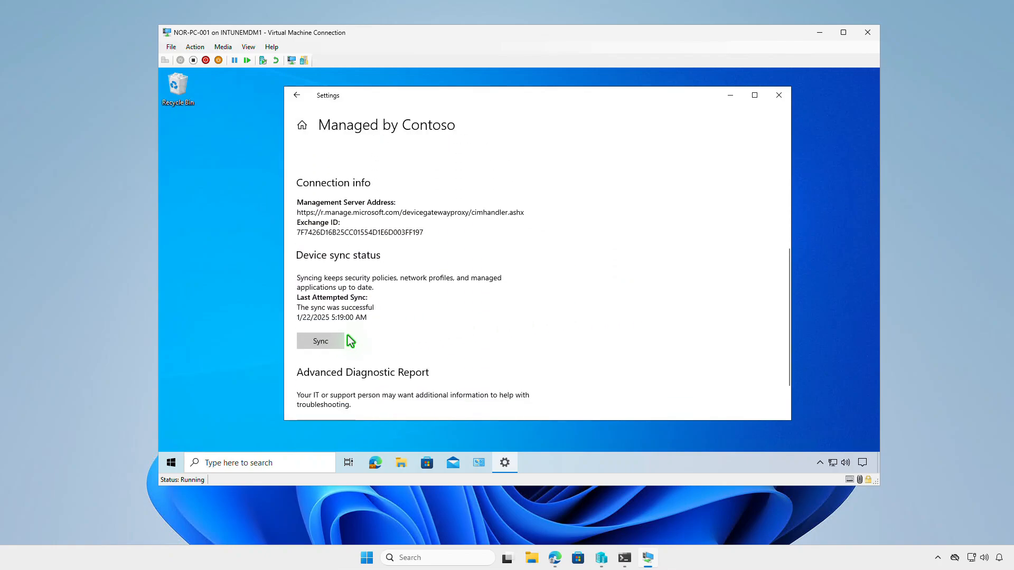
left_click(331, 341)
left_click(730, 95)
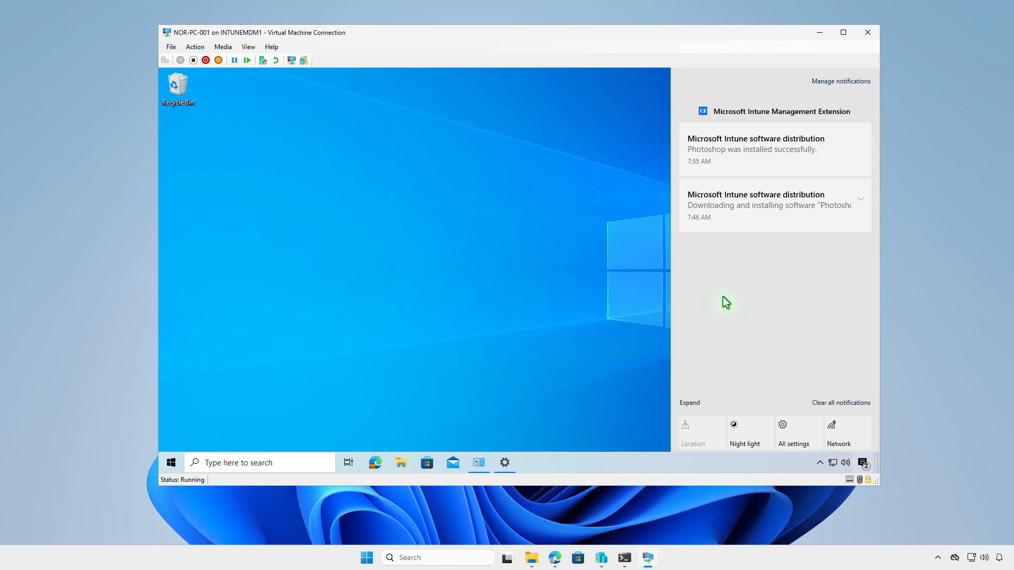
Step: Dismiss the notifications and refresh Programs and Features to check the entries for Adobe Creative Cloud and Adobe Photoshop 2025
left_click(569, 306)
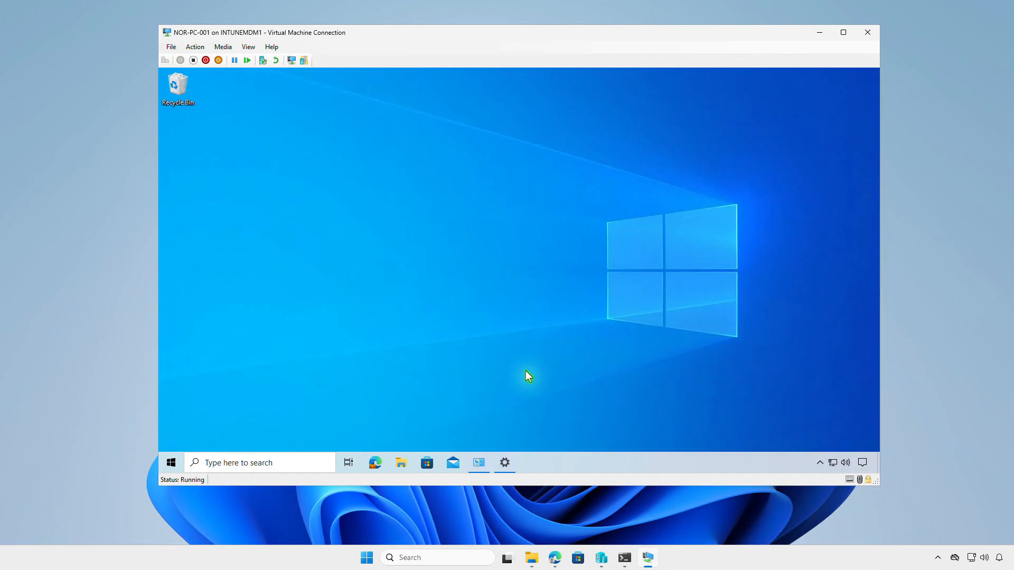
left_click(477, 462)
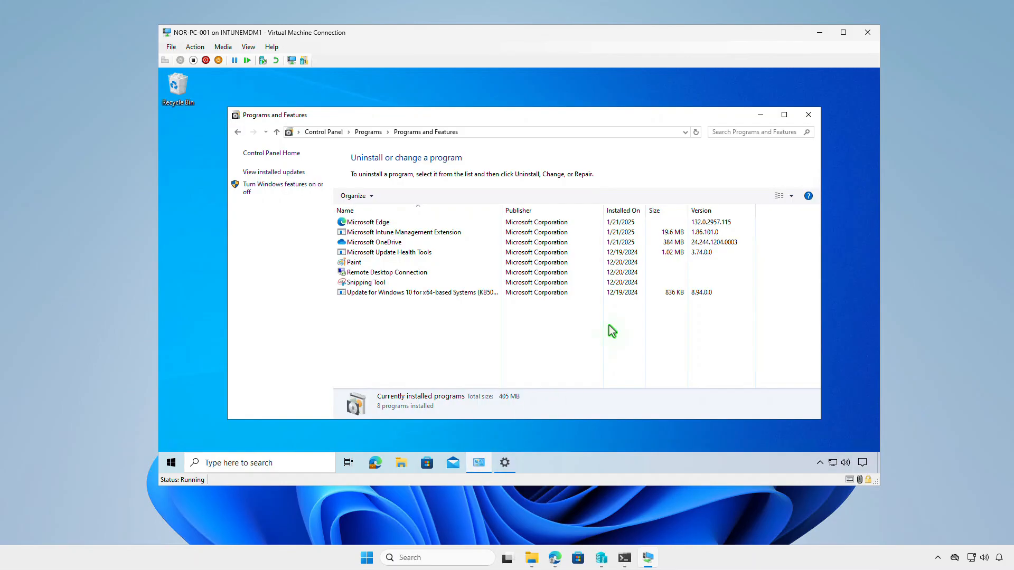
left_click(696, 134)
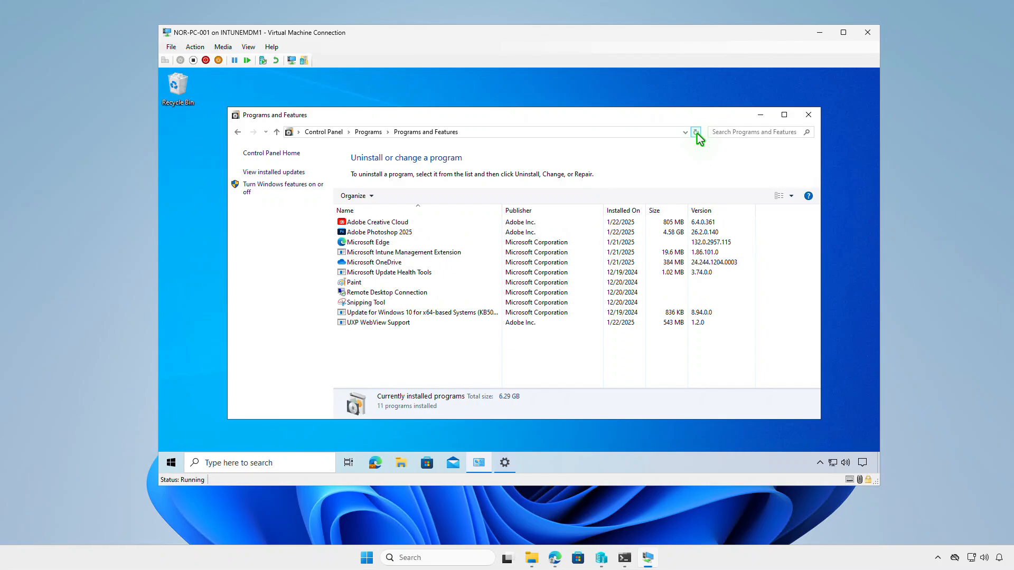
left_click(429, 223)
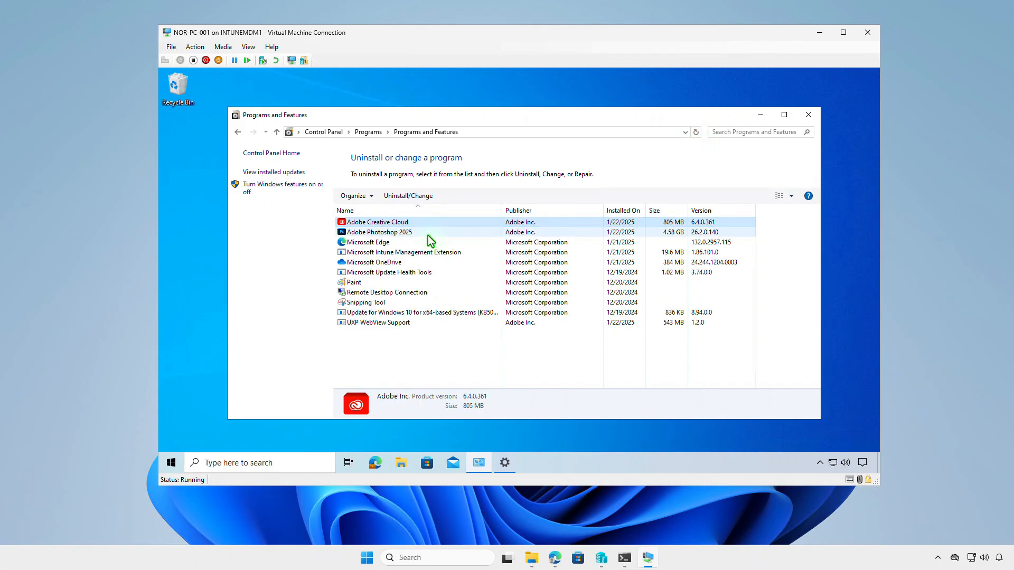
left_click(430, 233)
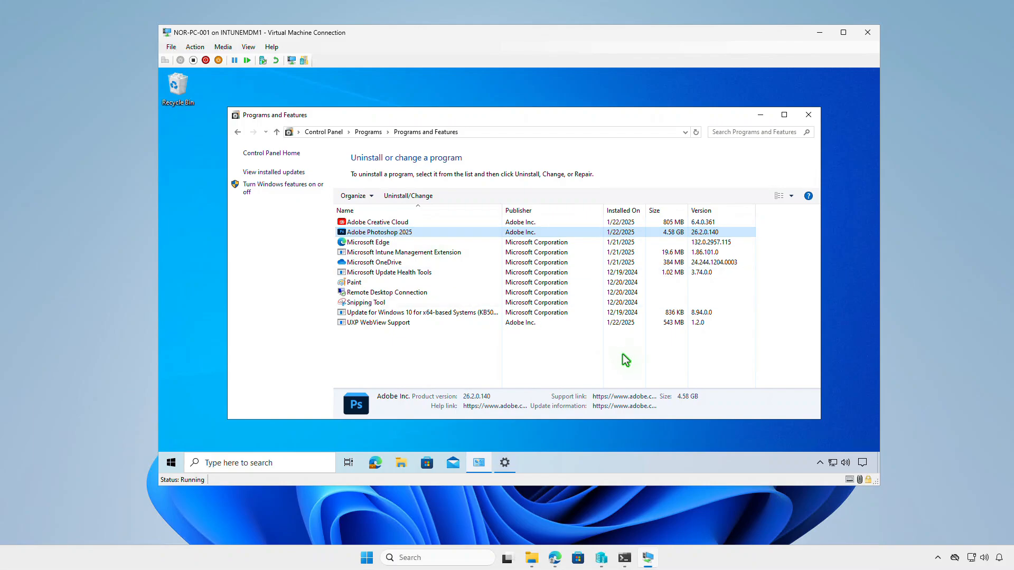
Step: Switch back to the Intune admin center in Edge, refresh it, and examine the install status of the Photoshop Windows app
left_click(820, 32)
left_click(554, 558)
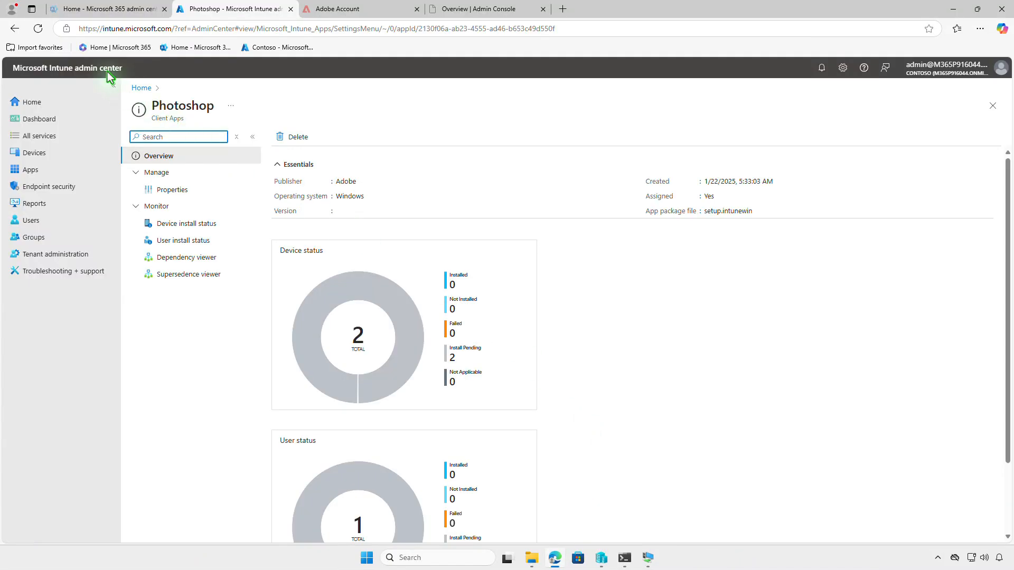
left_click(38, 28)
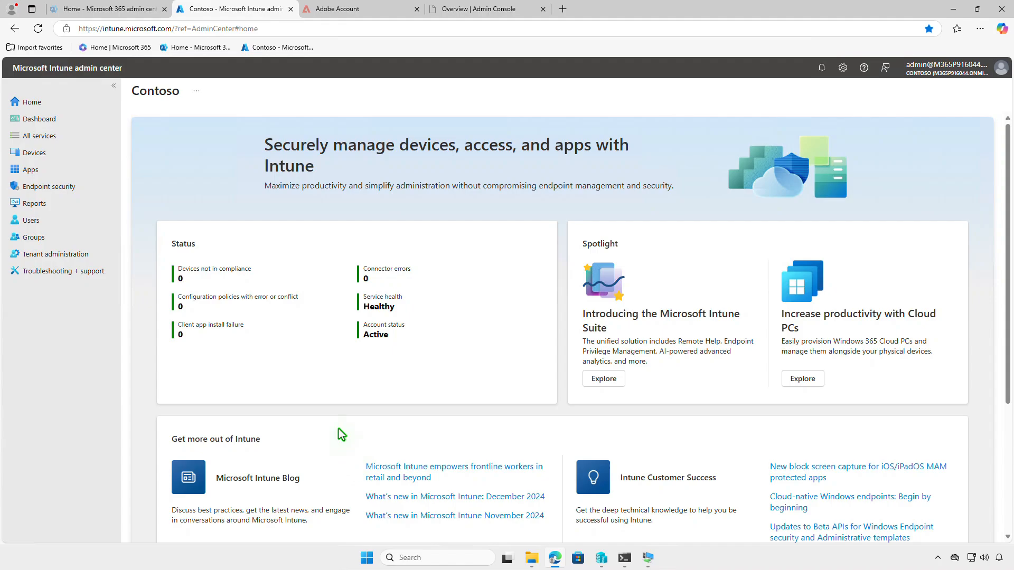
left_click(76, 174)
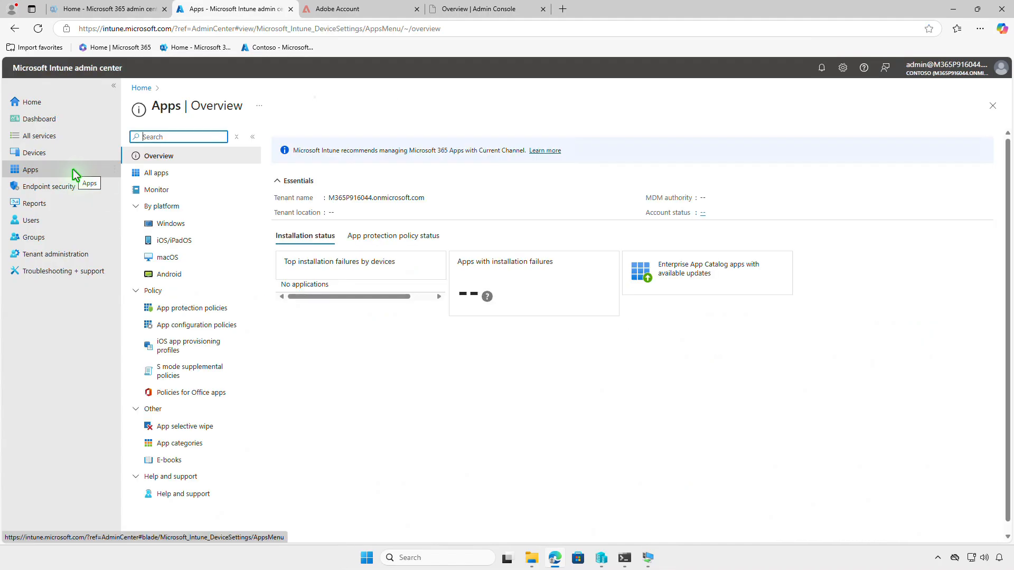
left_click(192, 226)
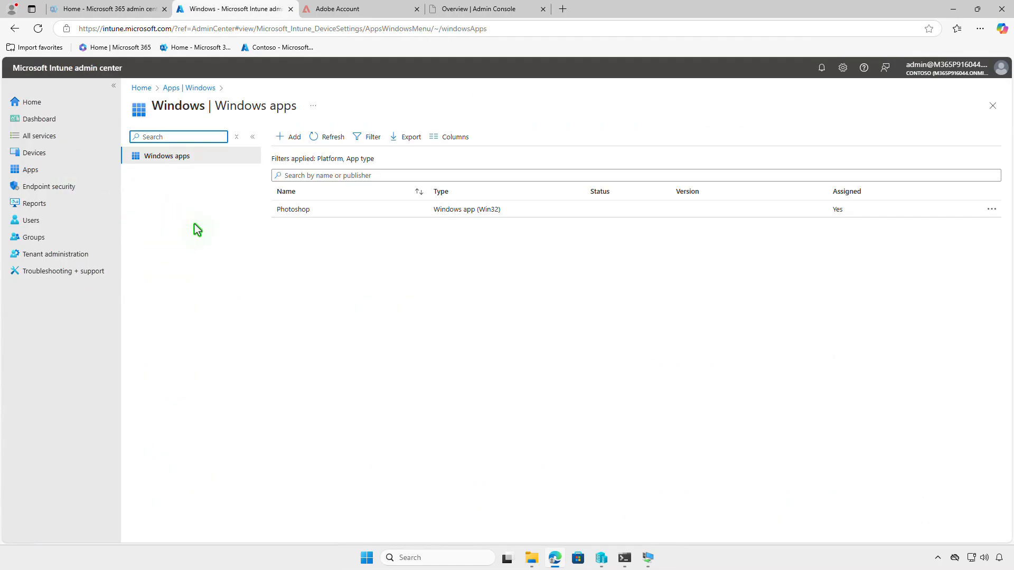
left_click(337, 211)
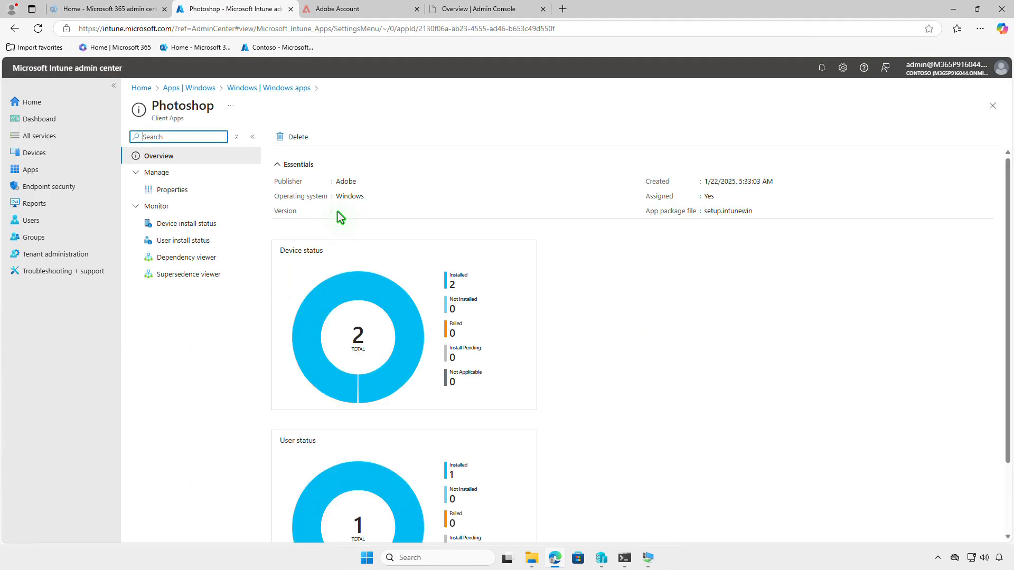
Step: Edit the Photoshop app's assignments and delete the required assignment for Test_Devices
left_click(183, 191)
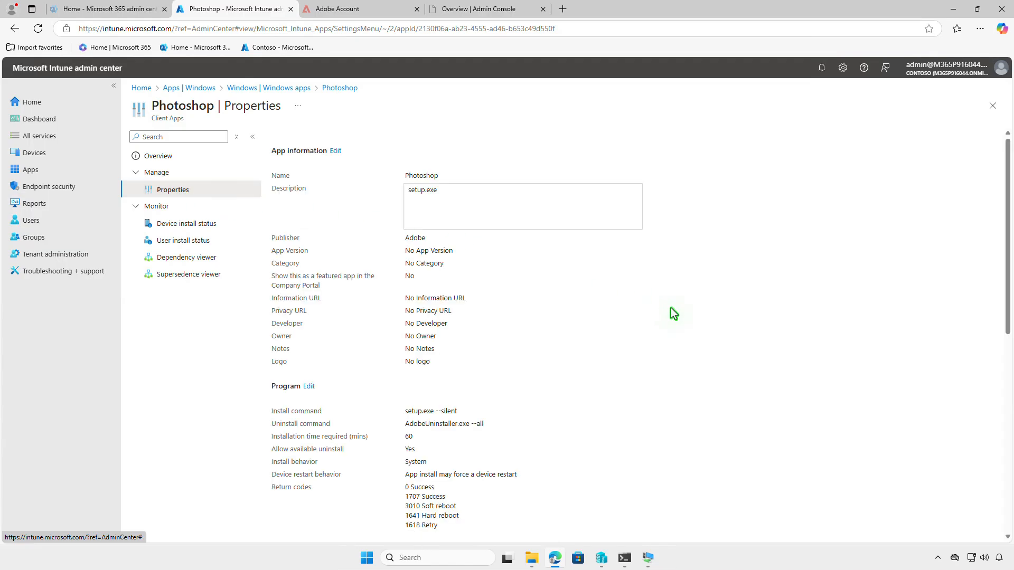
scroll(671, 312, "down", 10)
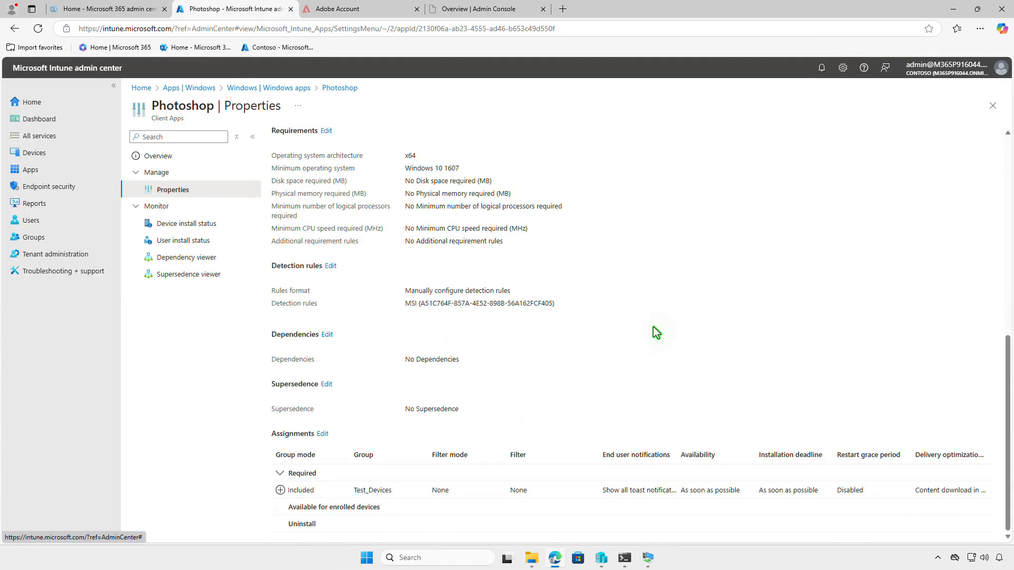
left_click(323, 434)
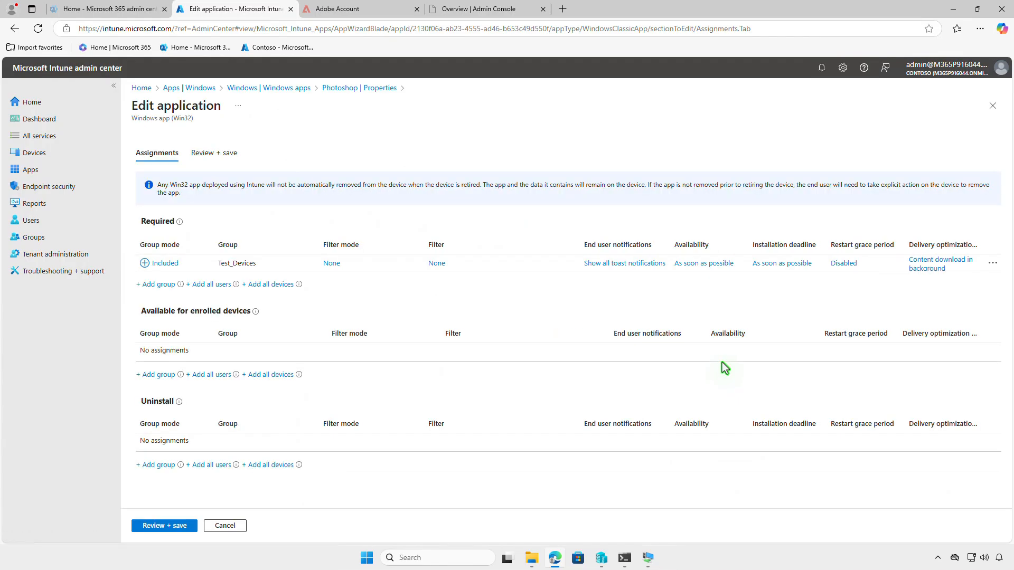
left_click(992, 263)
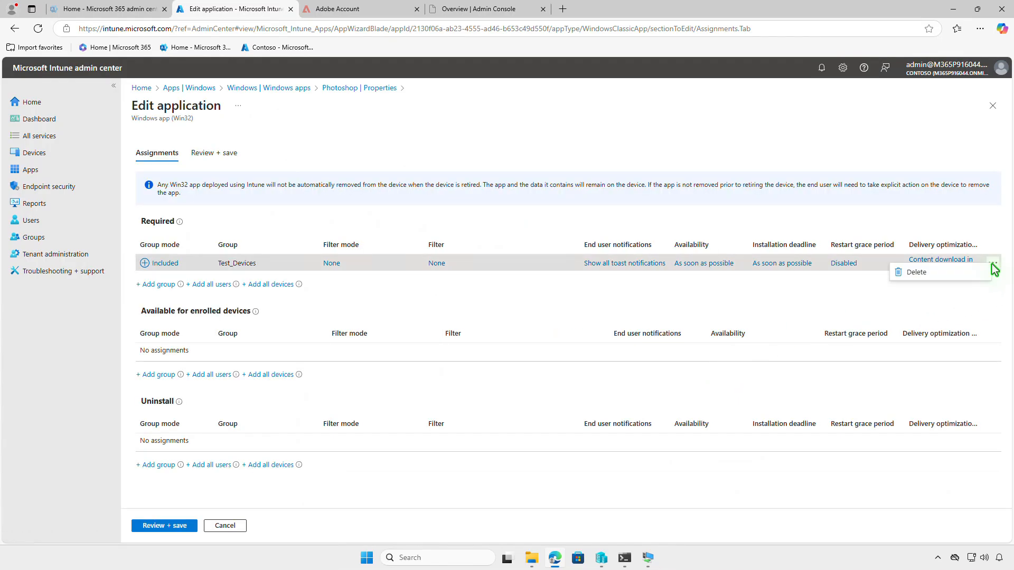
left_click(940, 273)
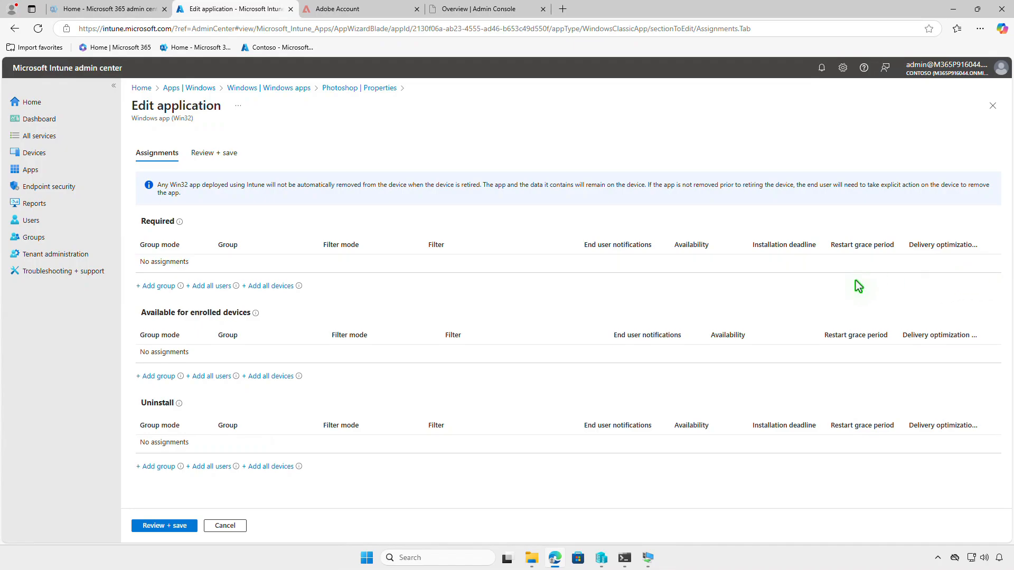
Step: Add the Test_Devices group to the Photoshop app's Uninstall assignments and save the application
left_click(157, 467)
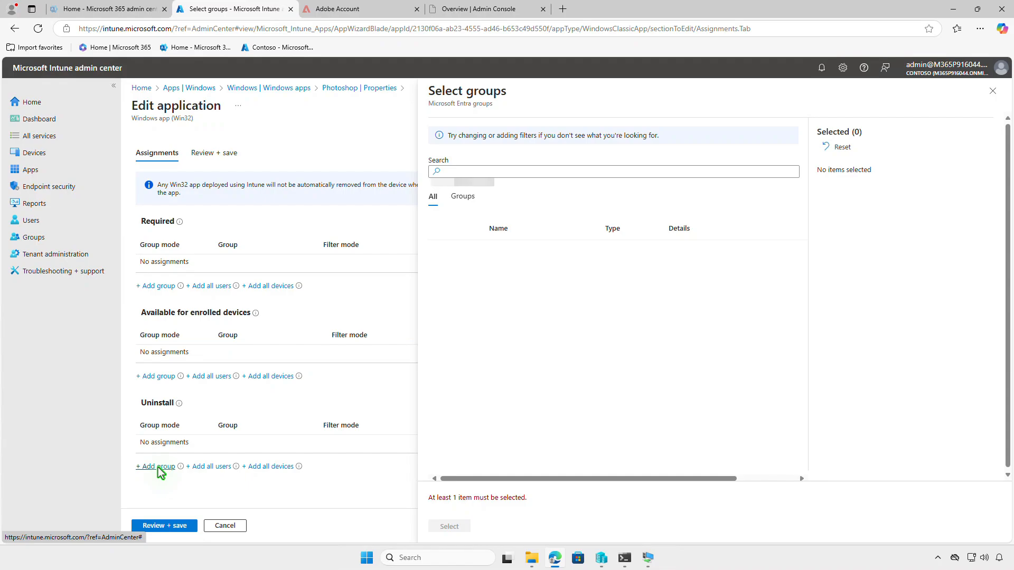
left_click(441, 251)
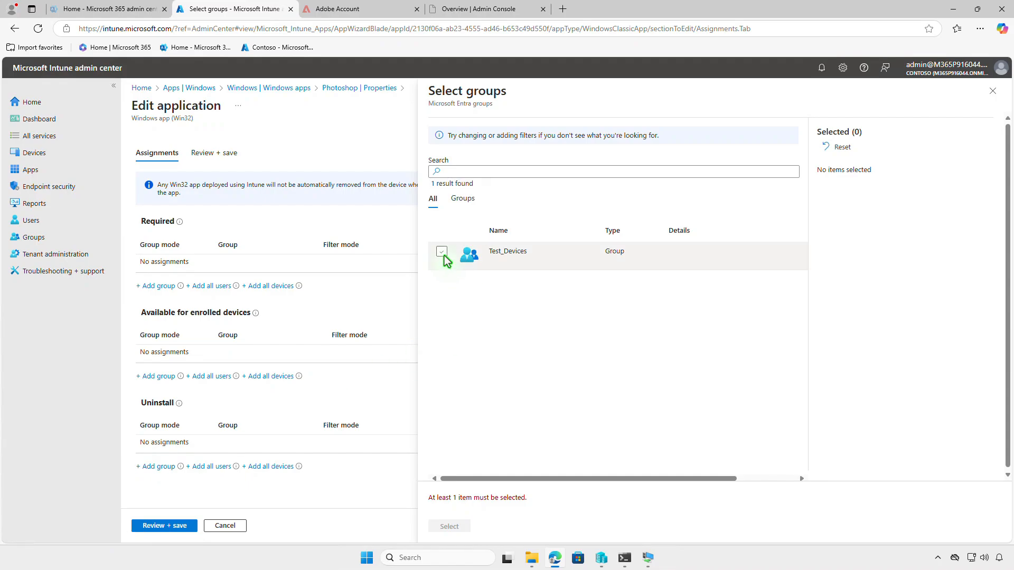
left_click(457, 528)
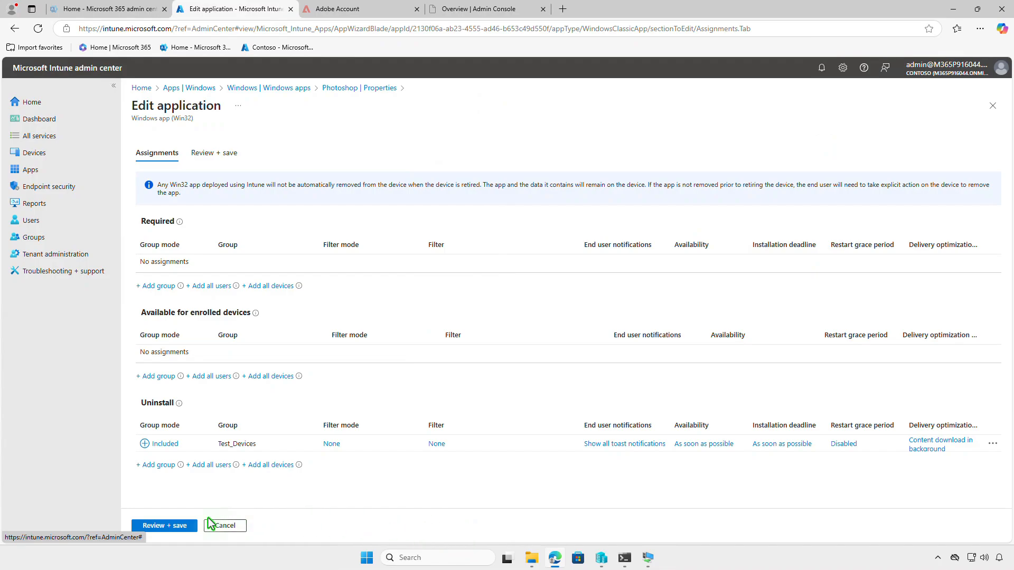
left_click(174, 526)
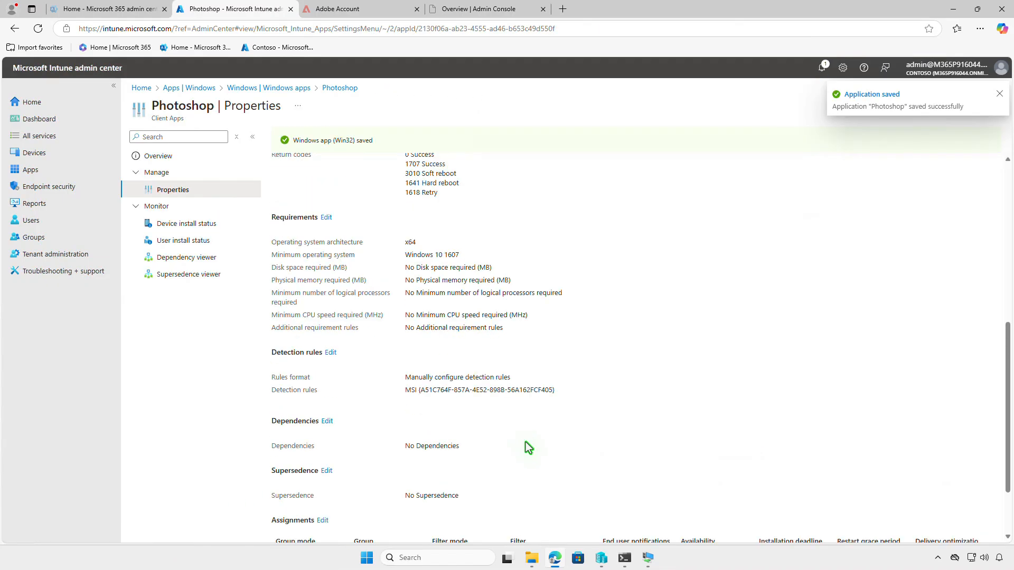
Step: Switch to the NOR-PC-001 virtual machine and check Programs and Features for the Adobe entries, selecting Adobe Creative Cloud
left_click(952, 9)
left_click(649, 555)
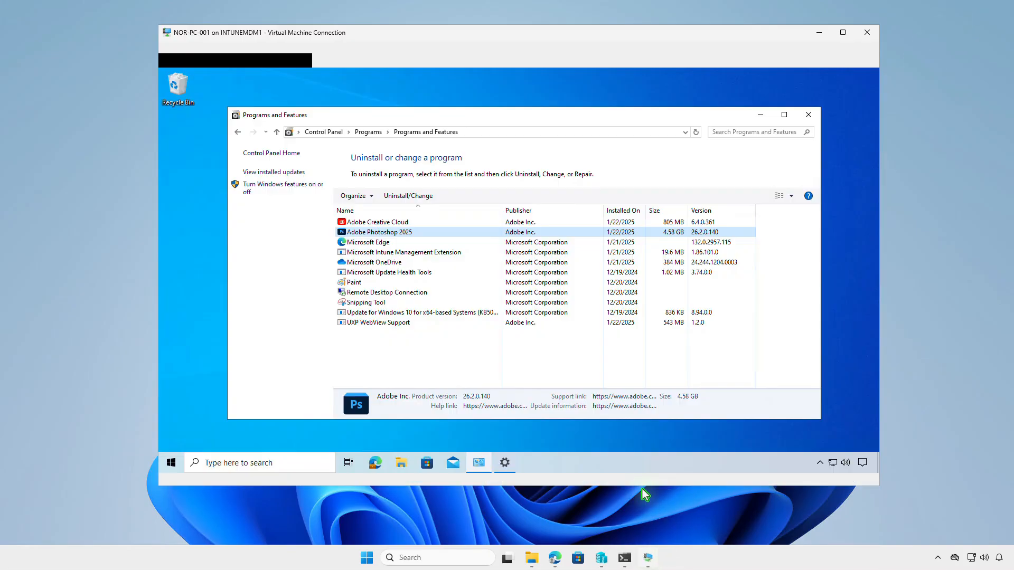
left_click(761, 115)
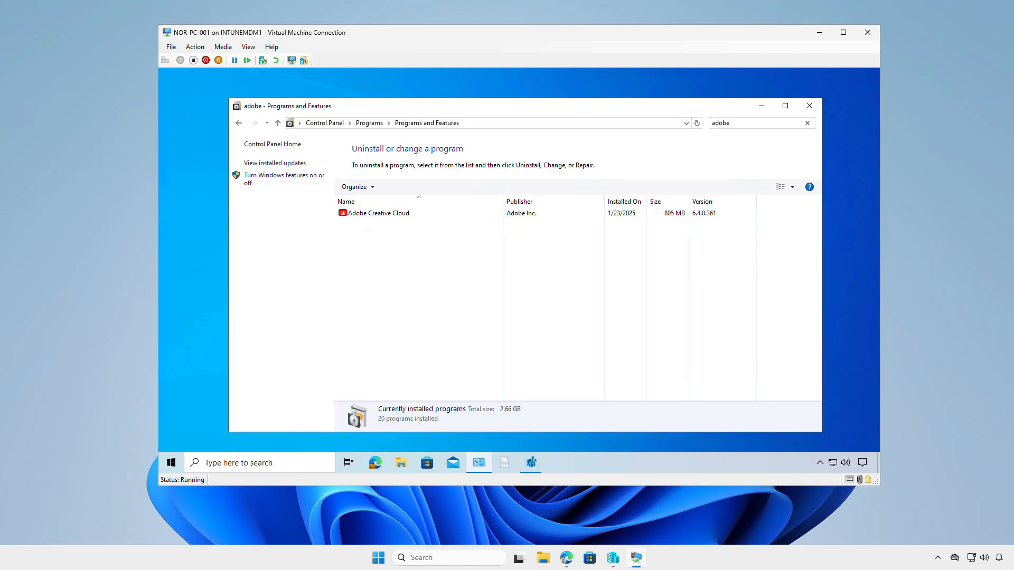
left_click(378, 214)
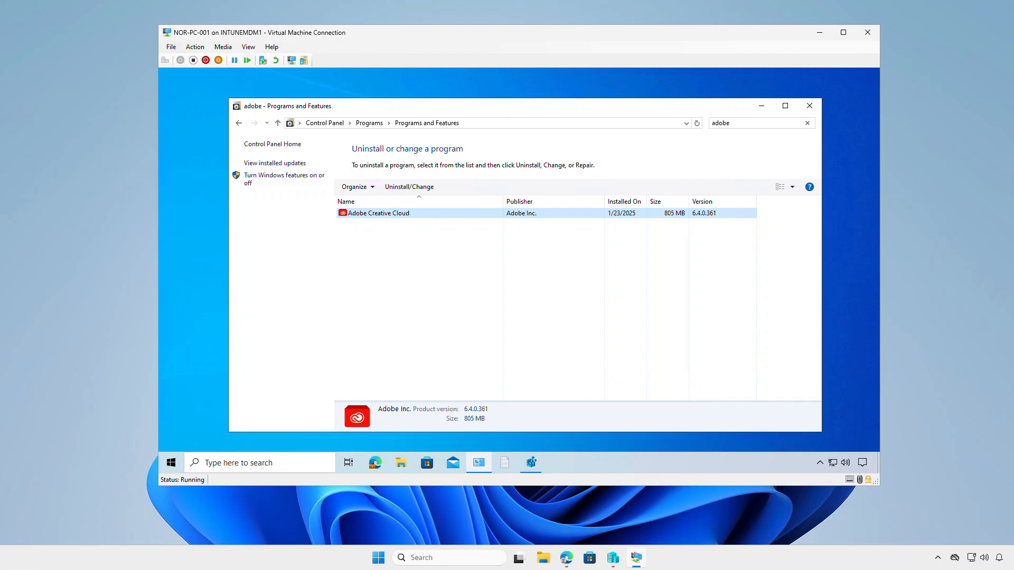
Step: Return to the host desktop, look over the installed Adobe programs in its Programs and Features window, and minimise it
key("ctrl+super+Left")
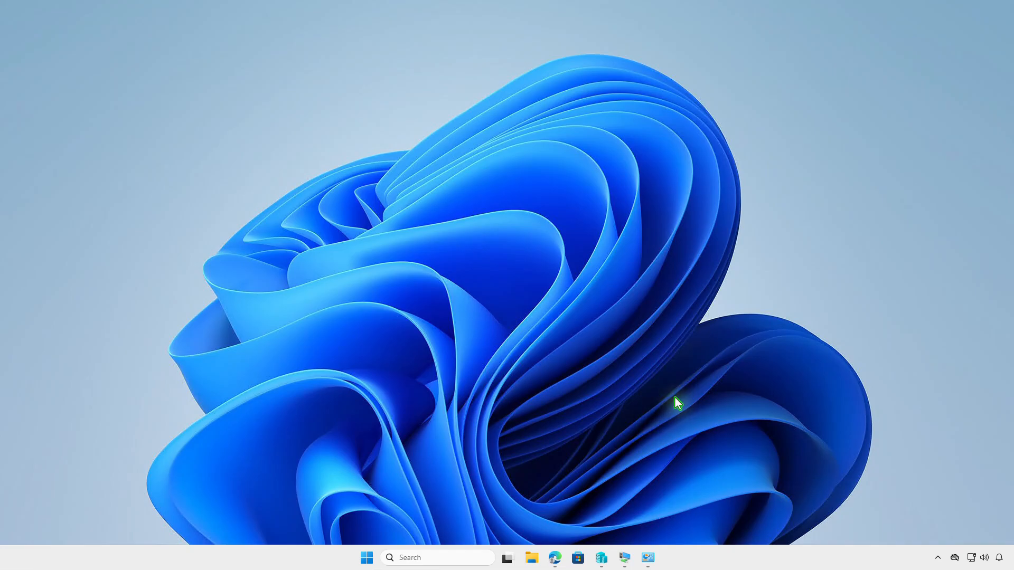
left_click(648, 558)
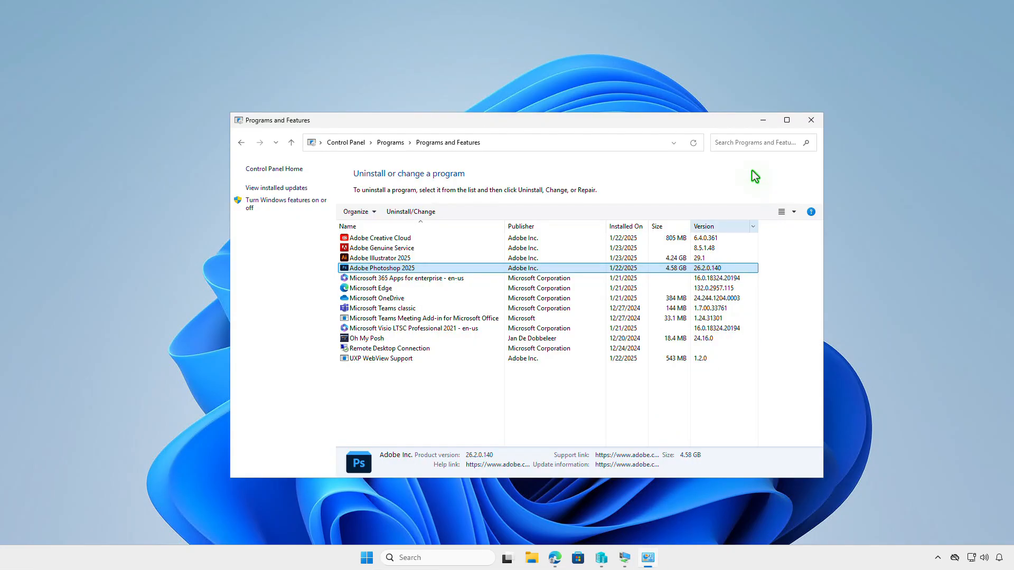
left_click(763, 120)
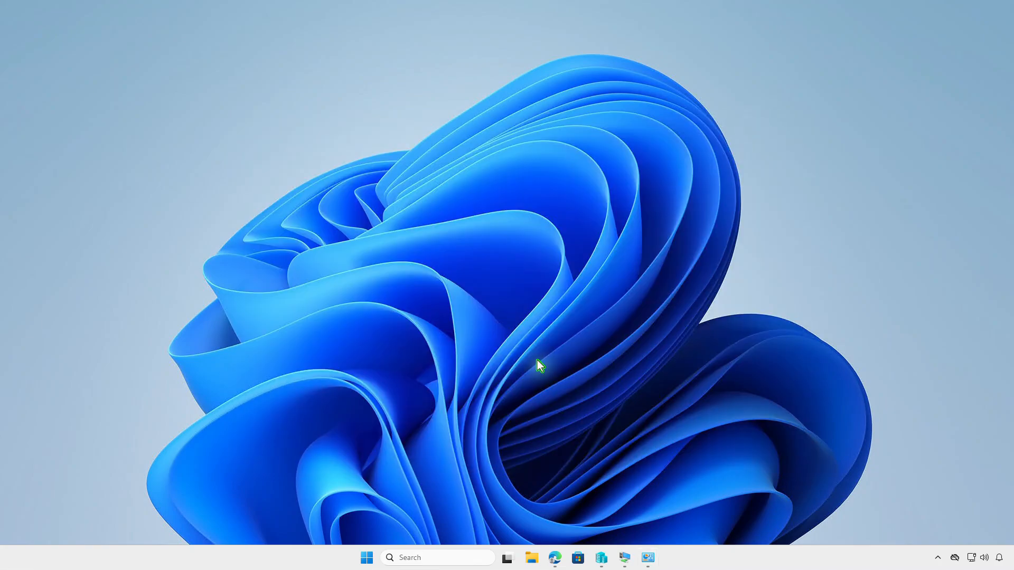
Step: In an elevated Terminal, run Get-WmiObject -Class Win32_Product | Format-Table and select Photoshop's IdentifyingNumber
right_click(366, 555)
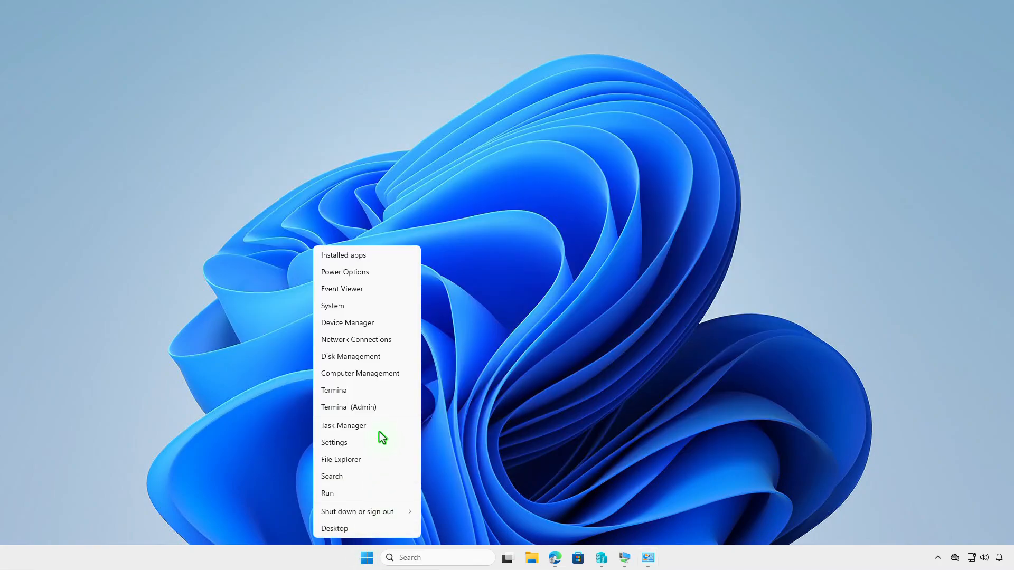
left_click(381, 408)
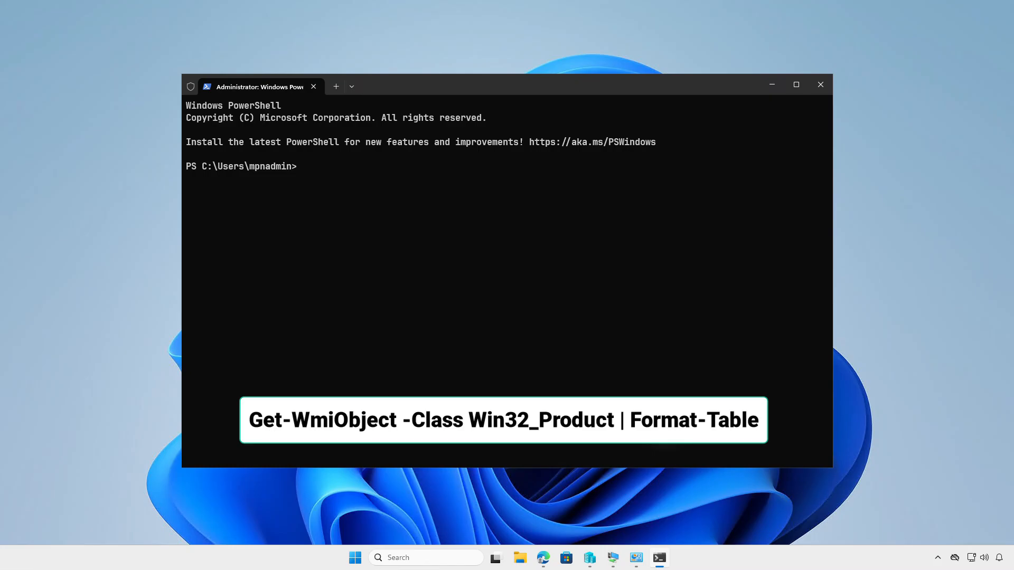
type("Get-WmiObject -Class Win32_Product | Format-Table")
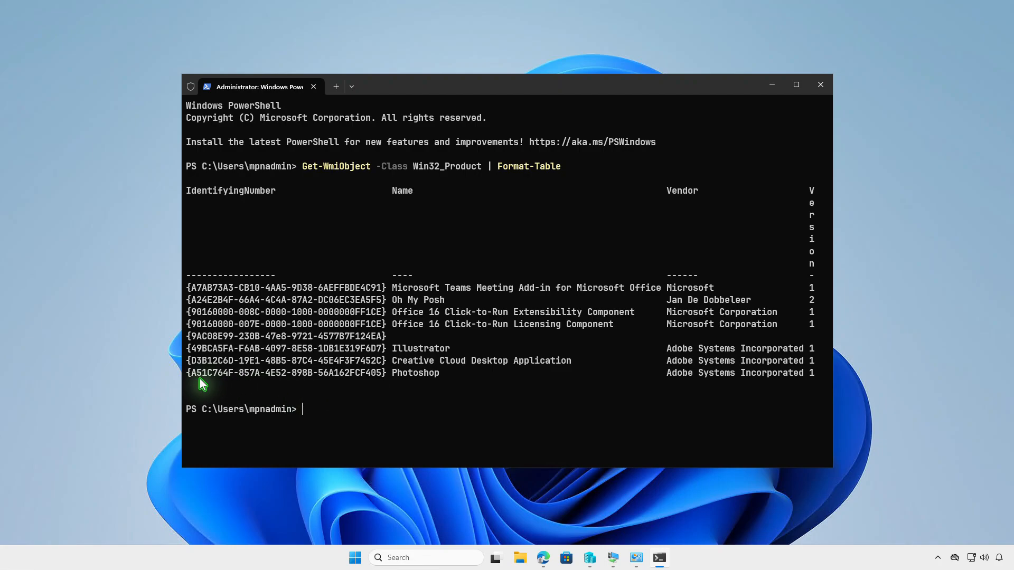
left_click_drag(189, 375, 383, 375)
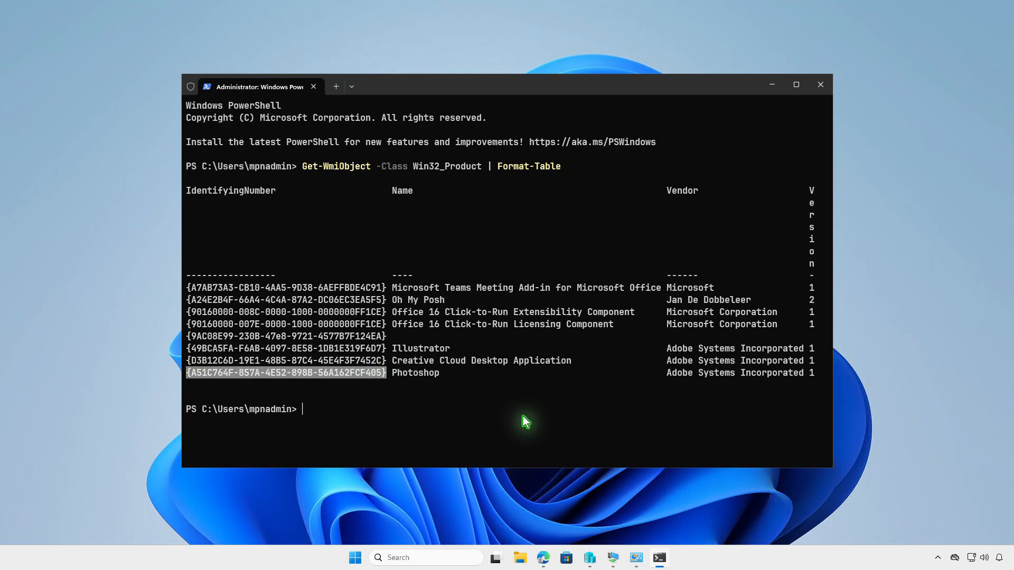